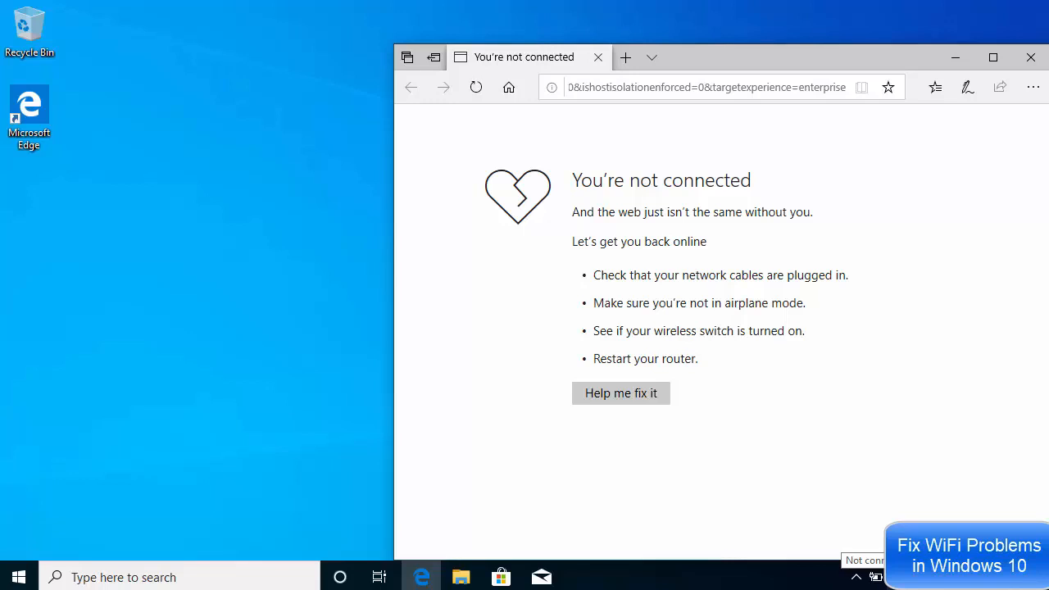
# Diagnose the connection from the network tray icon and apply the administrator repairs for the disabled Ethernet adapter
pyautogui.click(895, 577)
pyautogui.rightClick(896, 576)
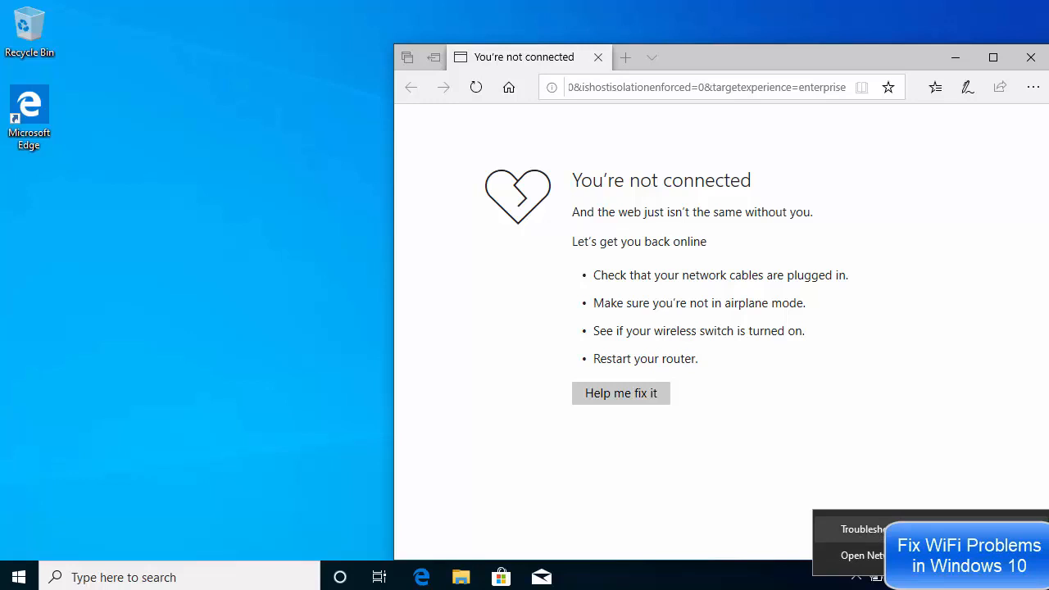
pyautogui.click(901, 529)
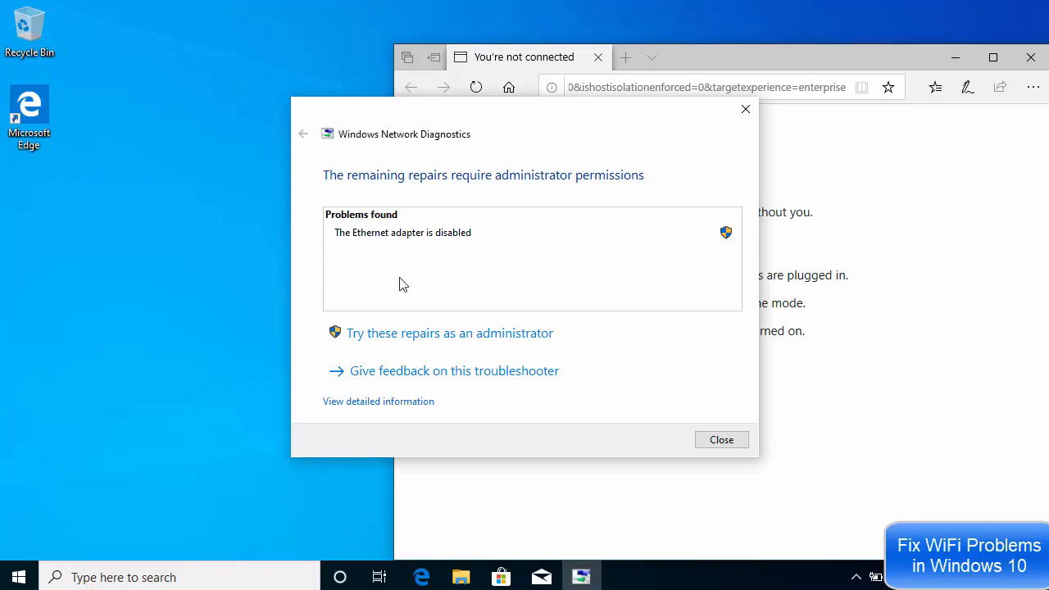
pyautogui.click(415, 342)
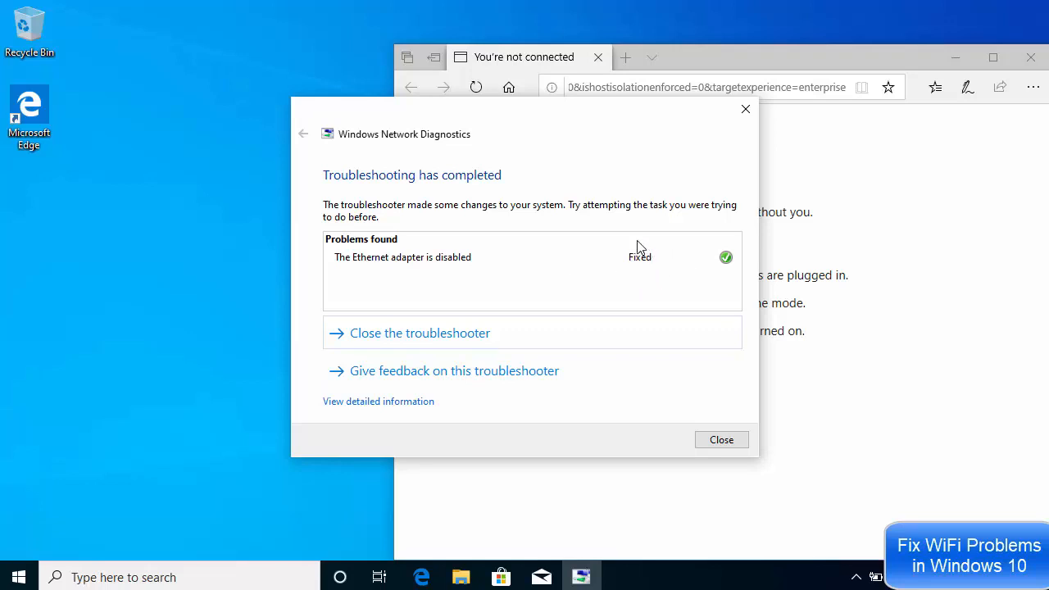
pyautogui.click(718, 442)
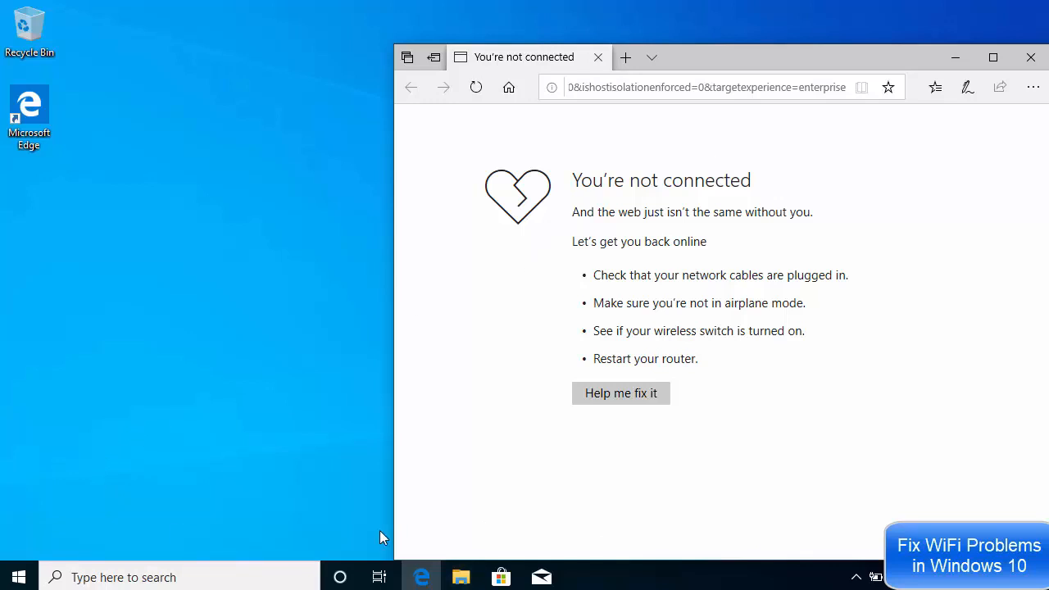
# Launch Windows Settings from the Start menu and go to Update & Security
pyautogui.click(19, 577)
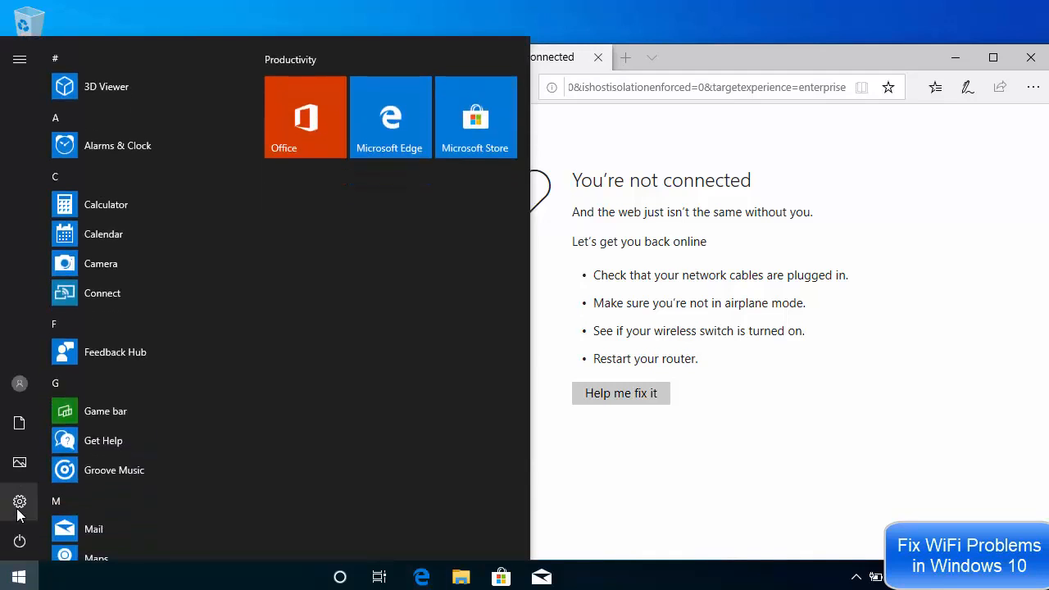
pyautogui.moveTo(18, 513)
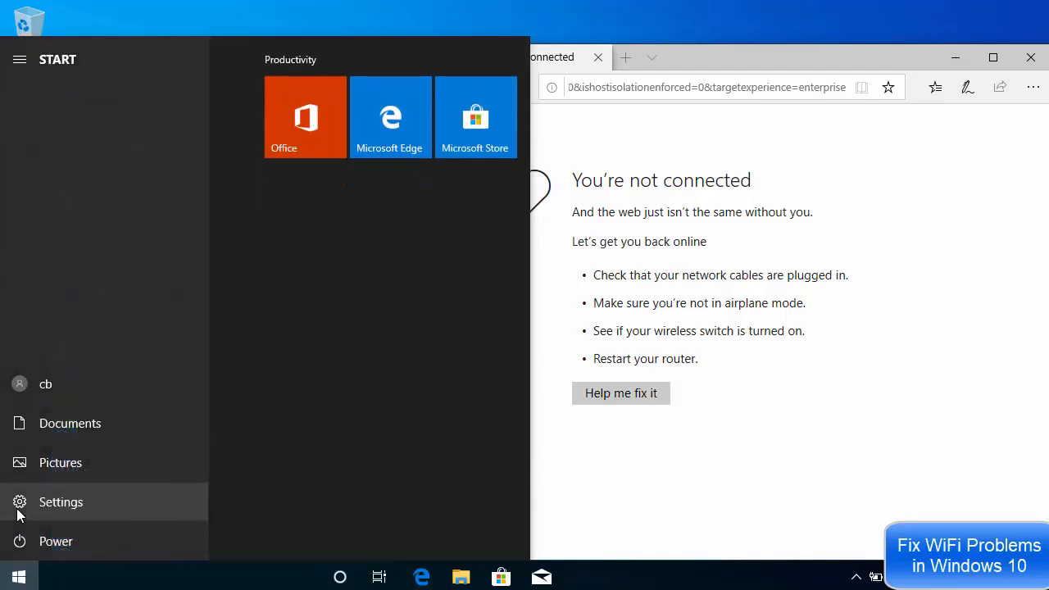
pyautogui.click(44, 503)
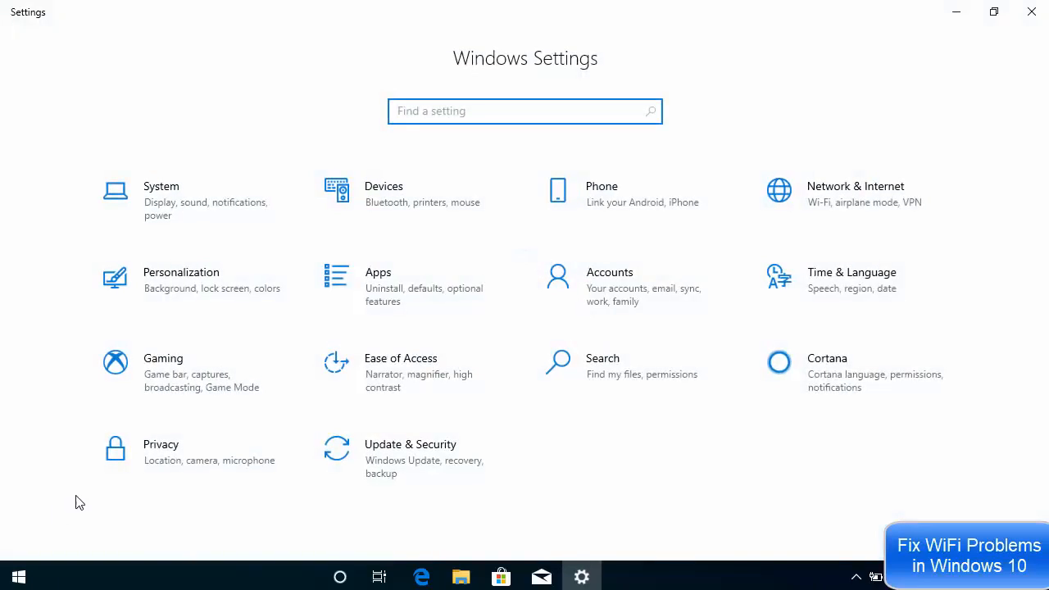
pyautogui.click(402, 468)
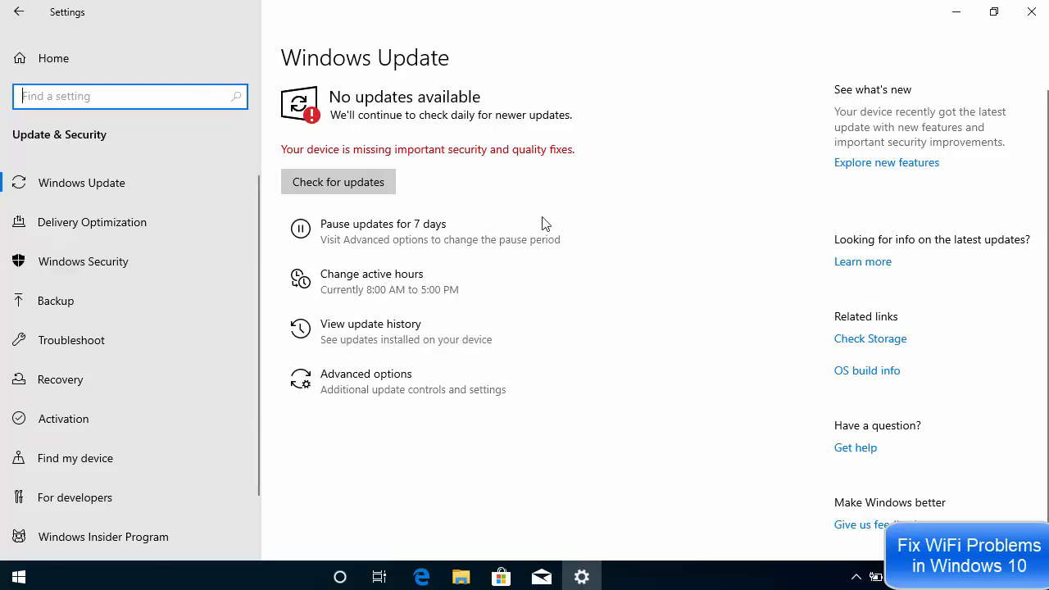
# Launch the Internet Connections troubleshooter from the Troubleshoot page
pyautogui.click(88, 344)
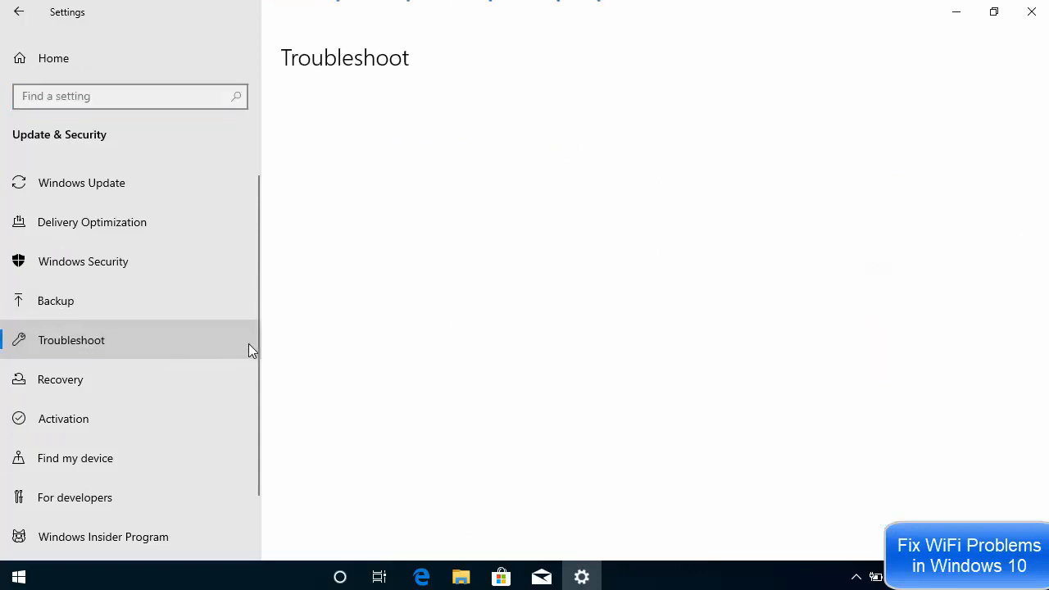
pyautogui.scroll(-2, 585, 366)
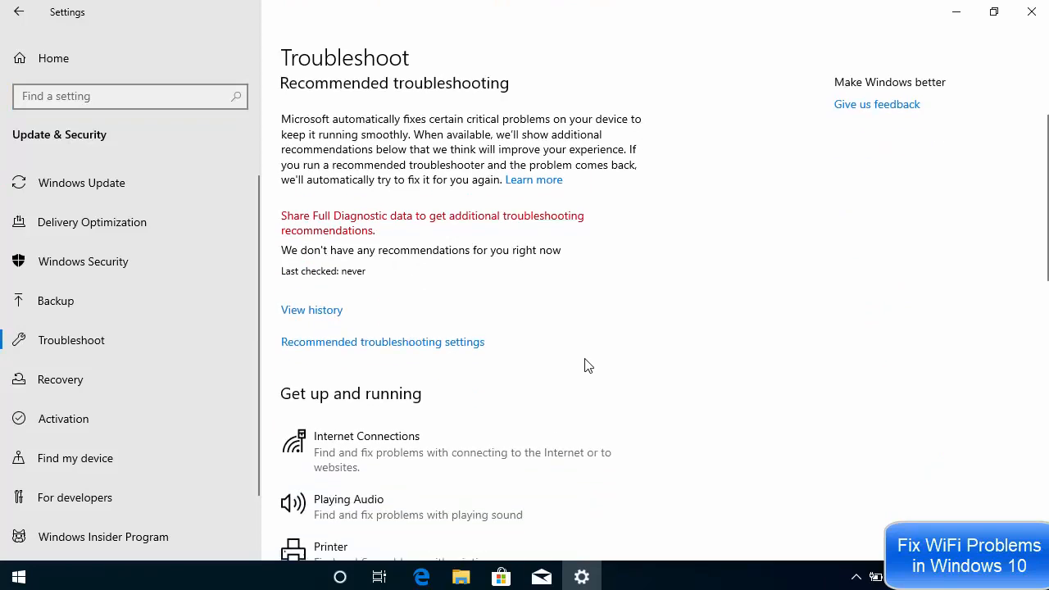
pyautogui.scroll(-2, 585, 366)
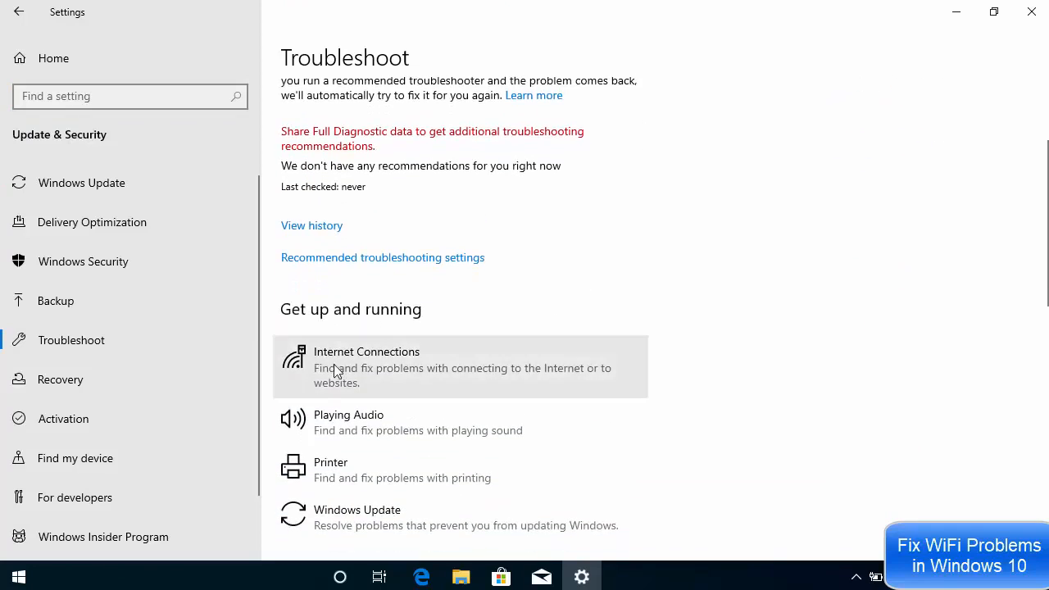
pyautogui.click(396, 355)
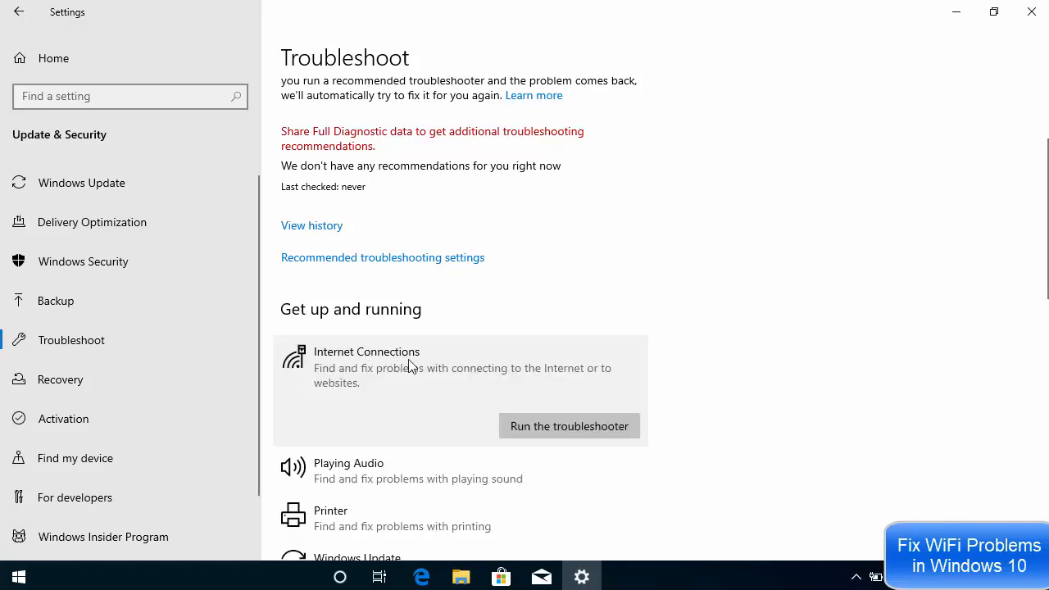
pyautogui.click(539, 427)
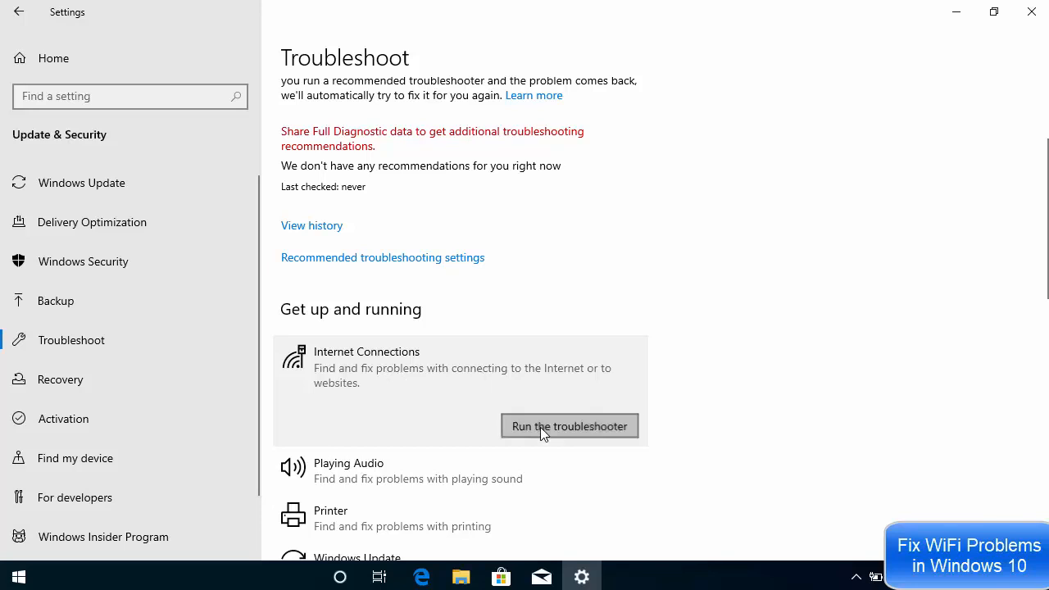
pyautogui.click(540, 427)
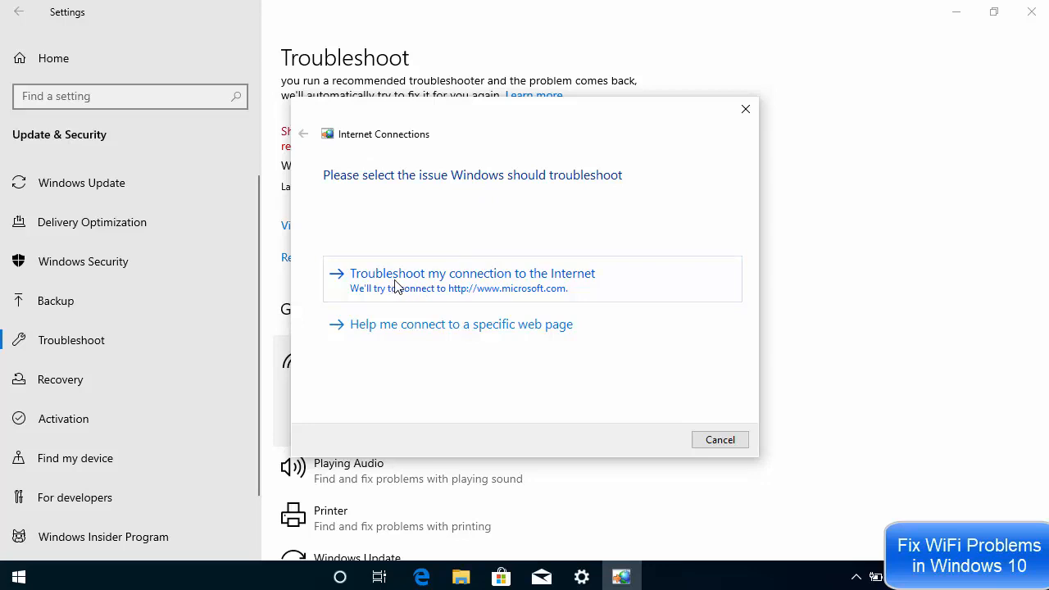
# Troubleshoot the Internet connection, close the disabled-adapter result, and rerun the troubleshooter
pyautogui.click(482, 290)
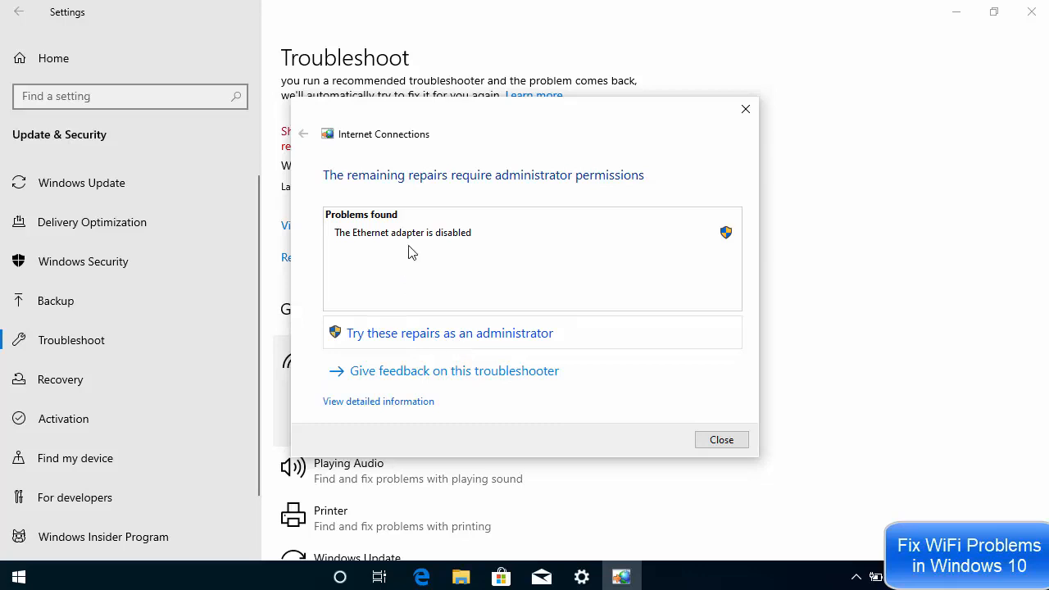
pyautogui.click(717, 441)
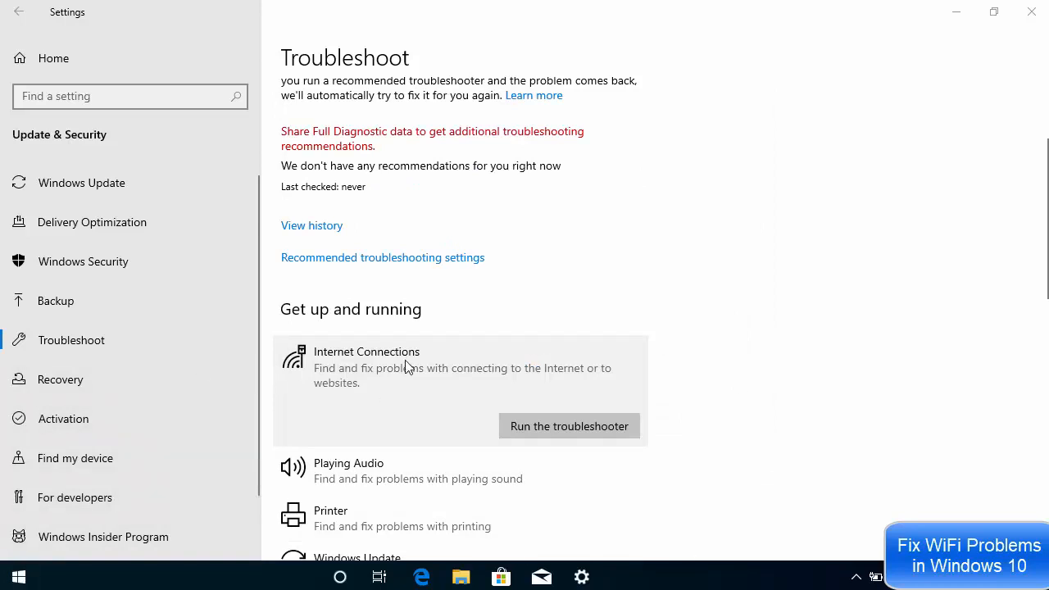
pyautogui.click(508, 426)
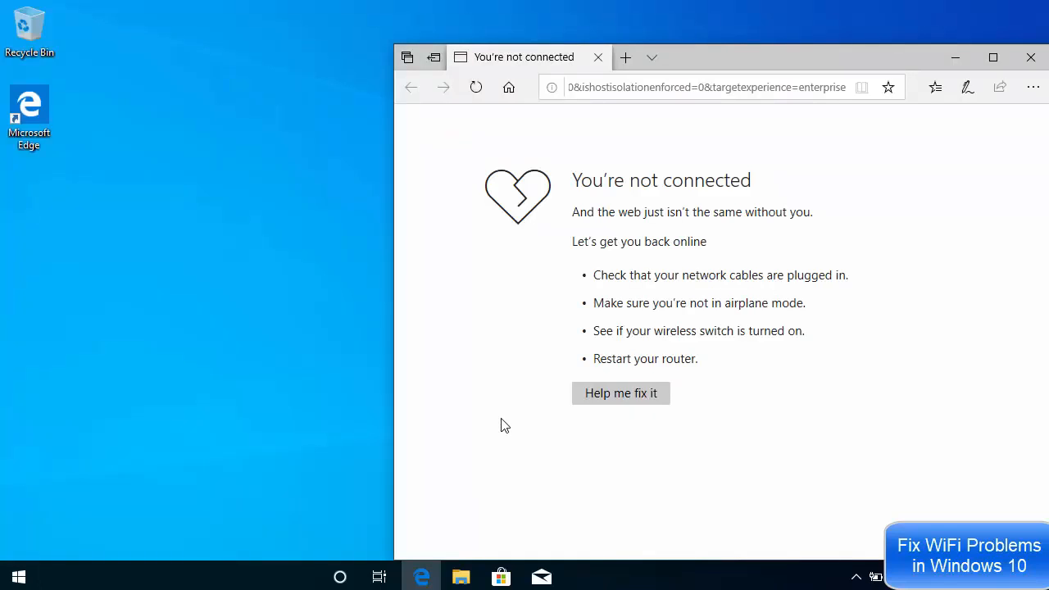
# Maximize Device Manager and select the Intel(R) PRO/1000 MT Desktop Adapter under Network adapters
pyautogui.rightClick(22, 576)
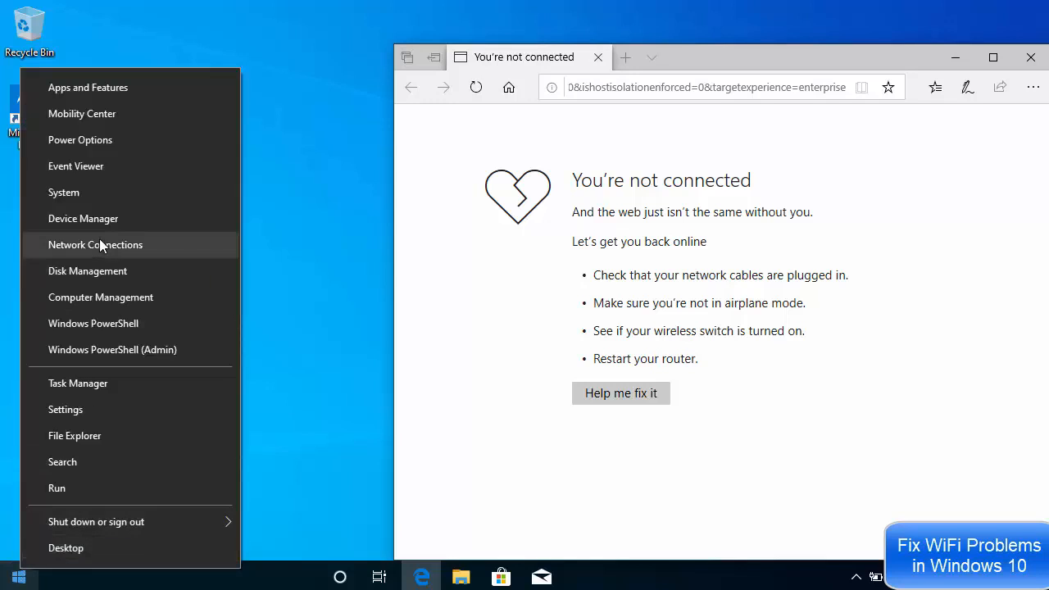
pyautogui.click(79, 222)
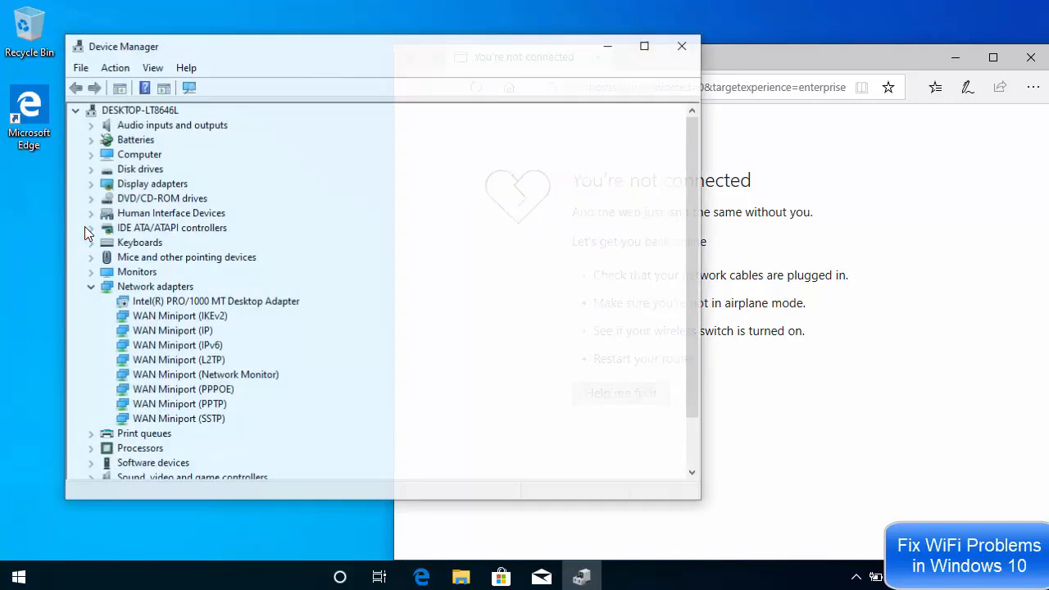
pyautogui.click(646, 48)
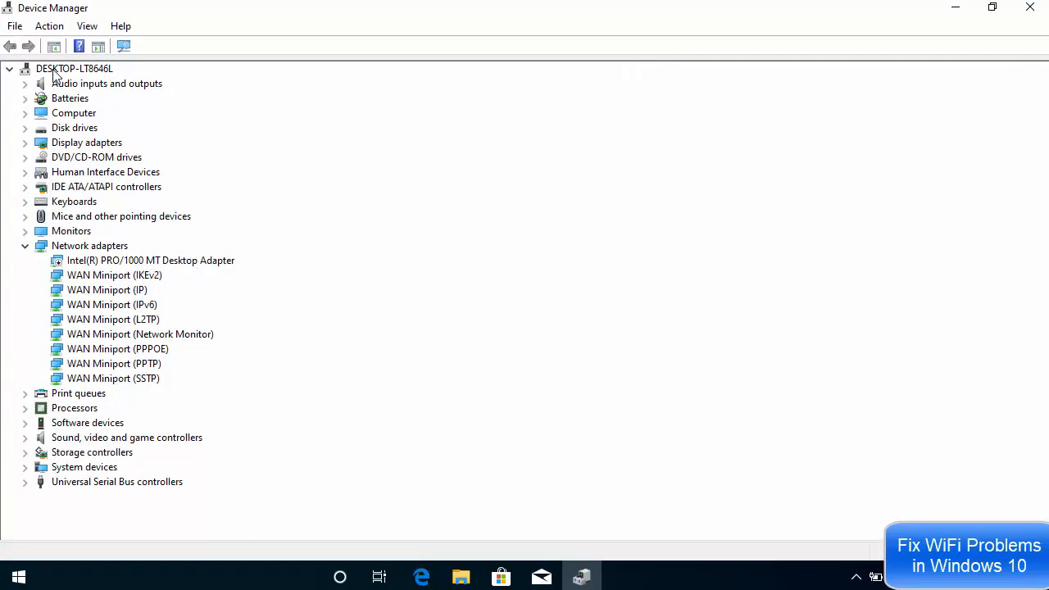
pyautogui.click(87, 247)
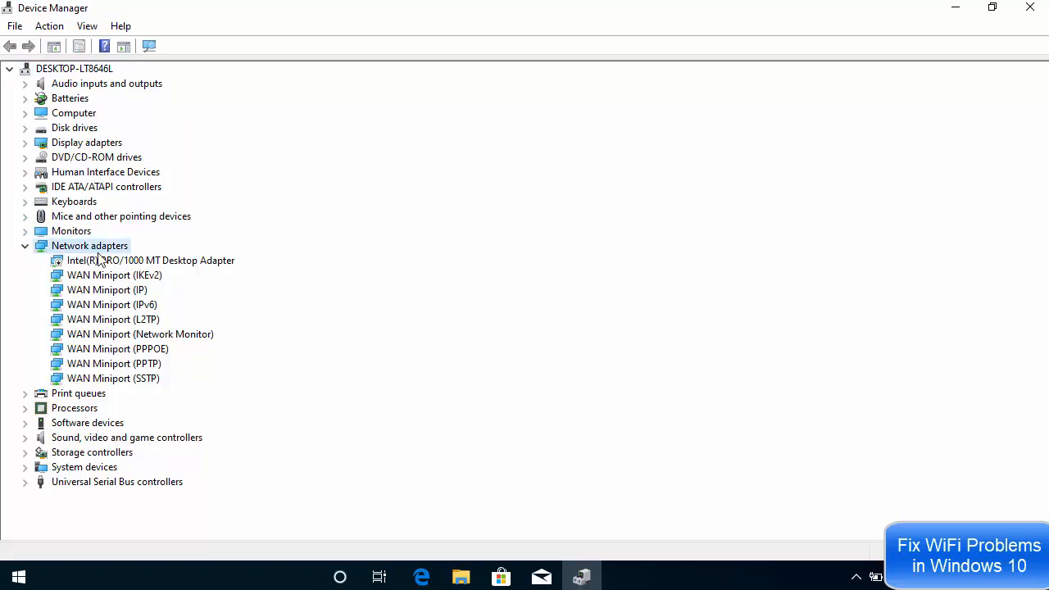
pyautogui.click(102, 263)
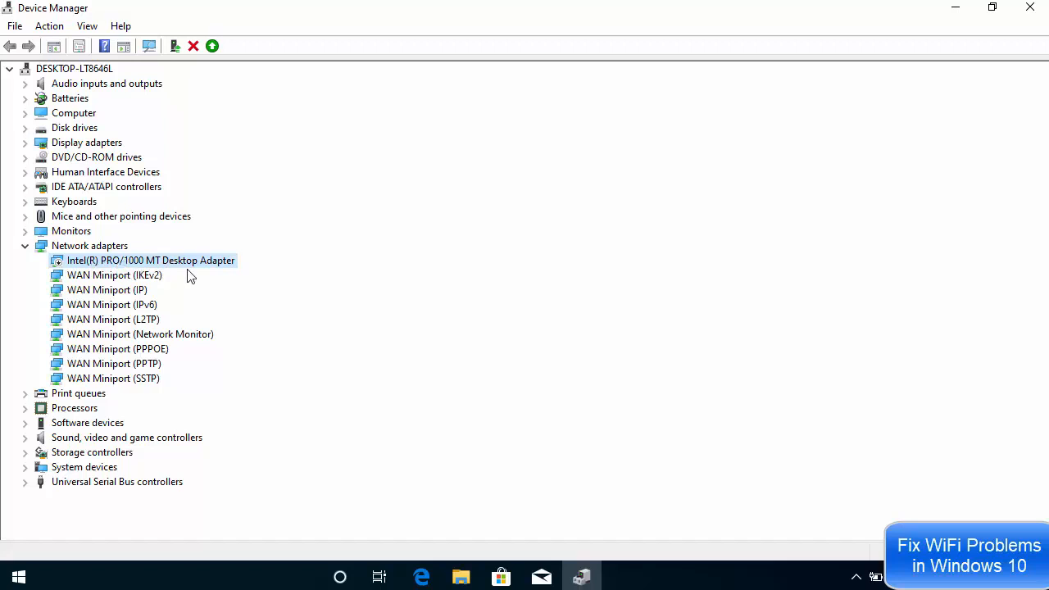
# Enable the Intel(R) PRO/1000 MT Desktop Adapter through its Properties and the enable-device wizard
pyautogui.rightClick(127, 262)
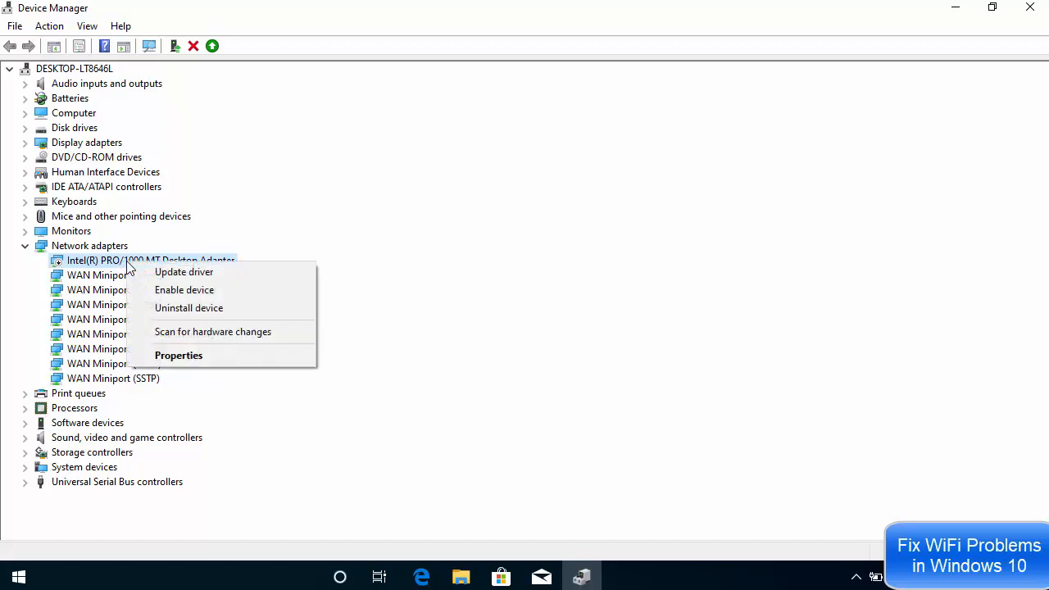
pyautogui.click(204, 355)
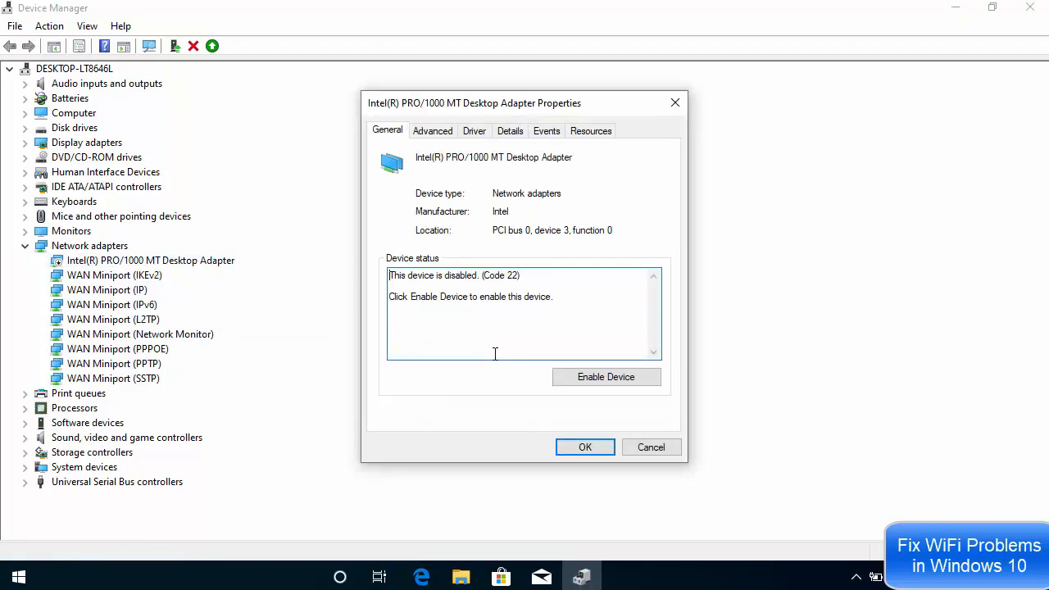
pyautogui.click(587, 378)
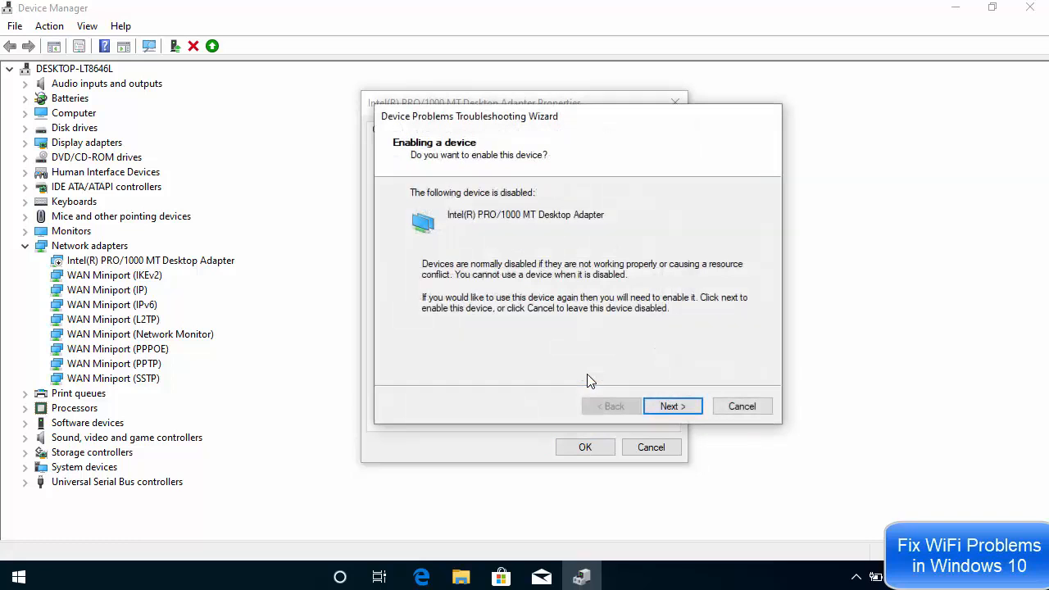
pyautogui.click(669, 407)
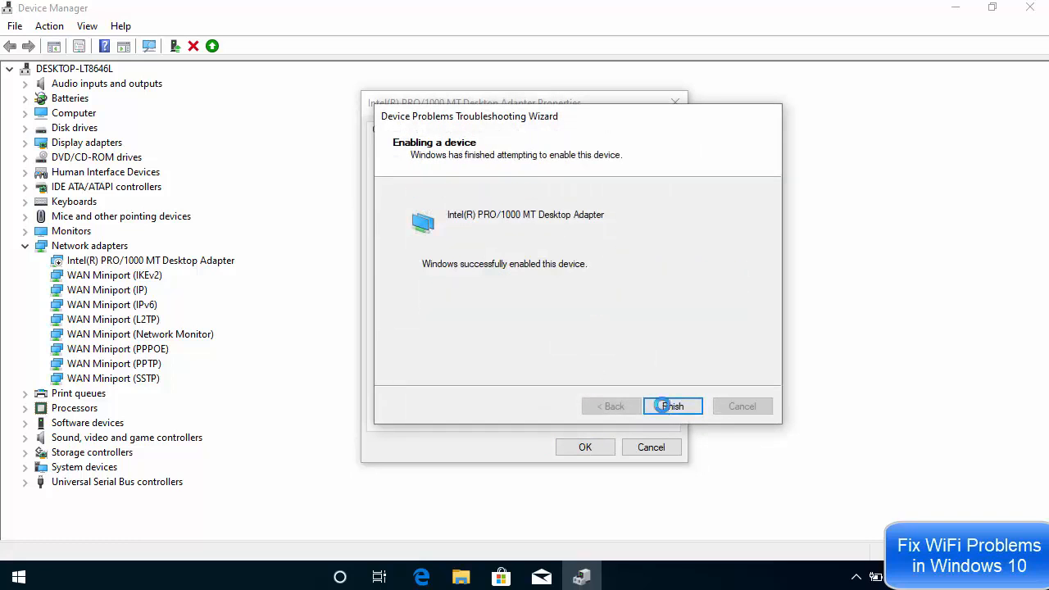
pyautogui.click(663, 406)
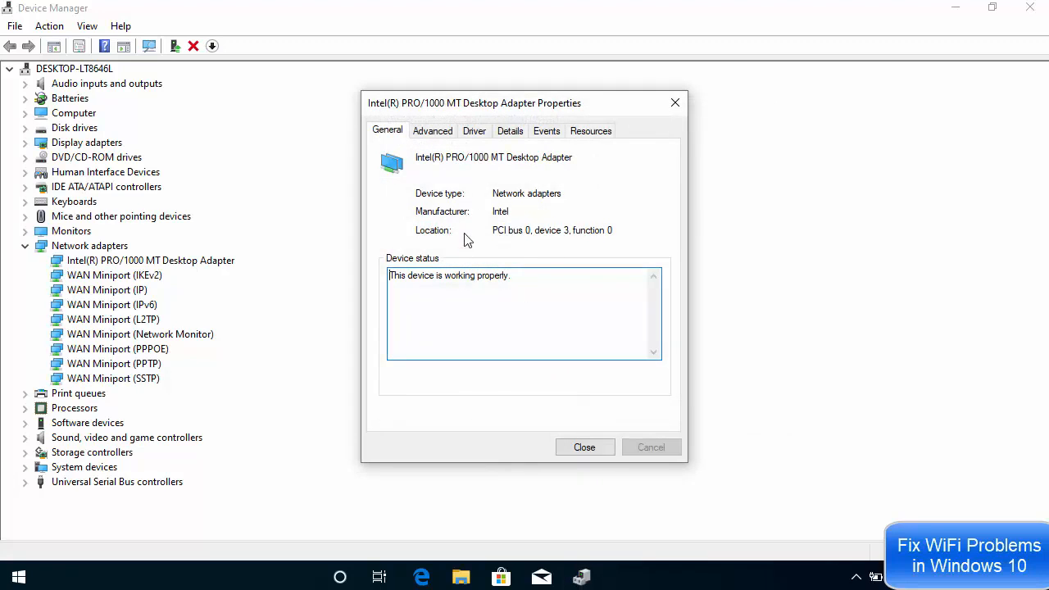
# Review the Intel adapter's Advanced tab, then show its Driver tab (version 8.4.13.0)
pyautogui.click(432, 133)
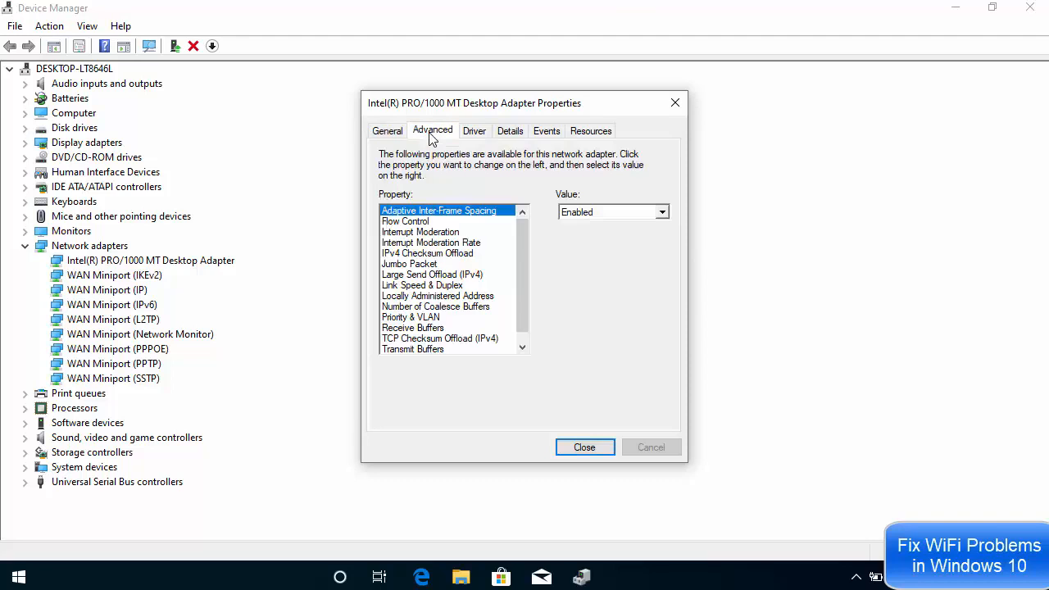
pyautogui.click(398, 136)
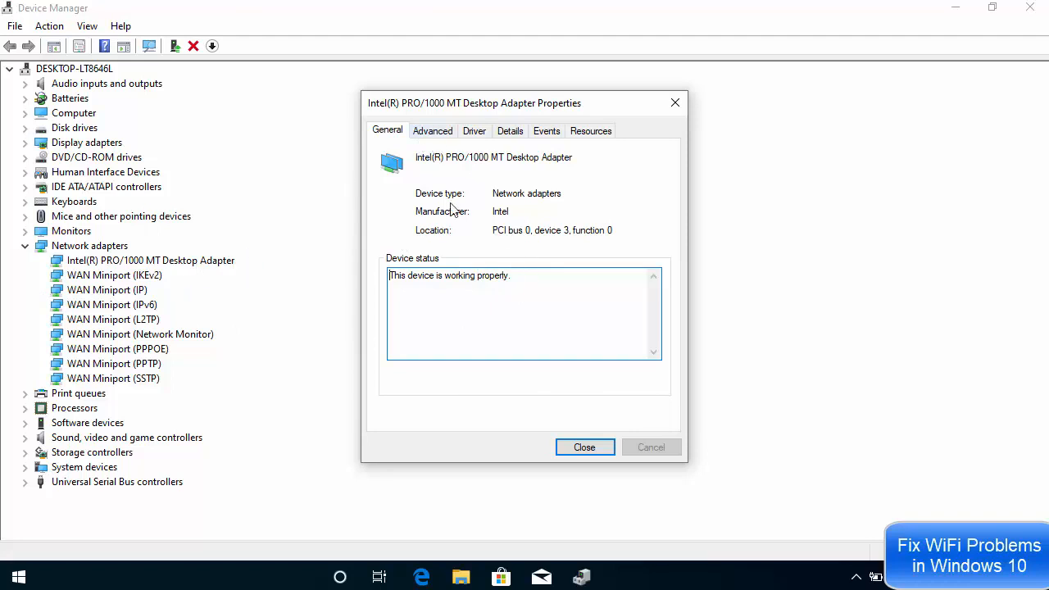
pyautogui.click(434, 133)
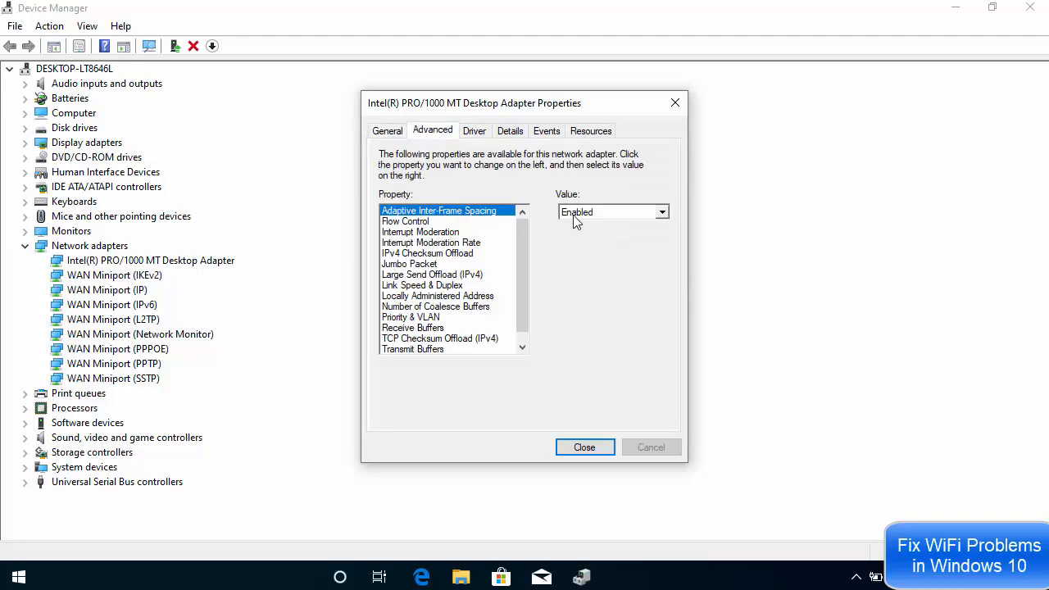
pyautogui.click(479, 134)
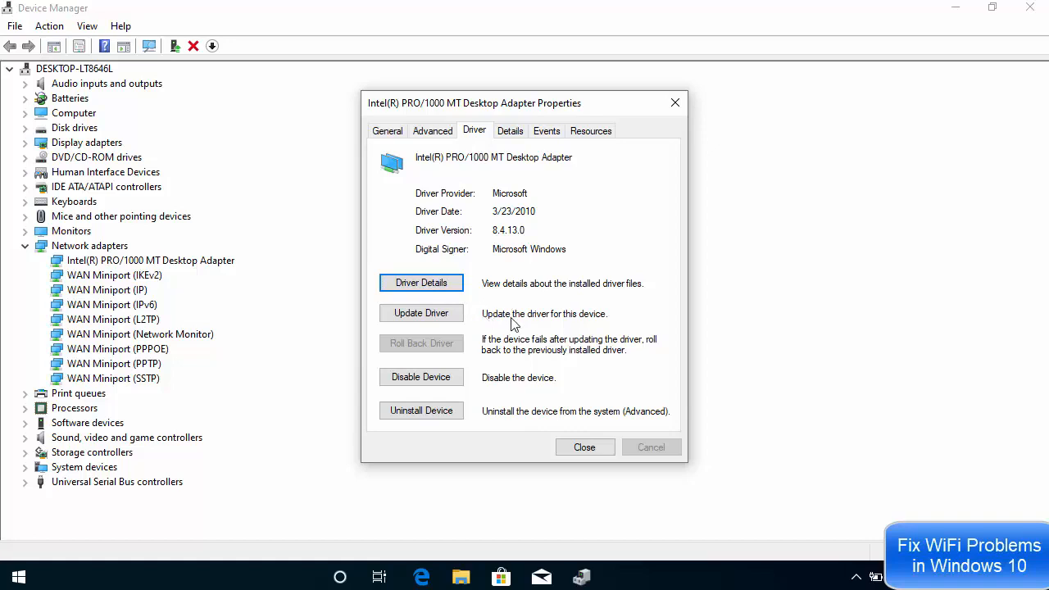
# Search automatically online for an updated Intel adapter driver; the best one is already installed
pyautogui.click(426, 318)
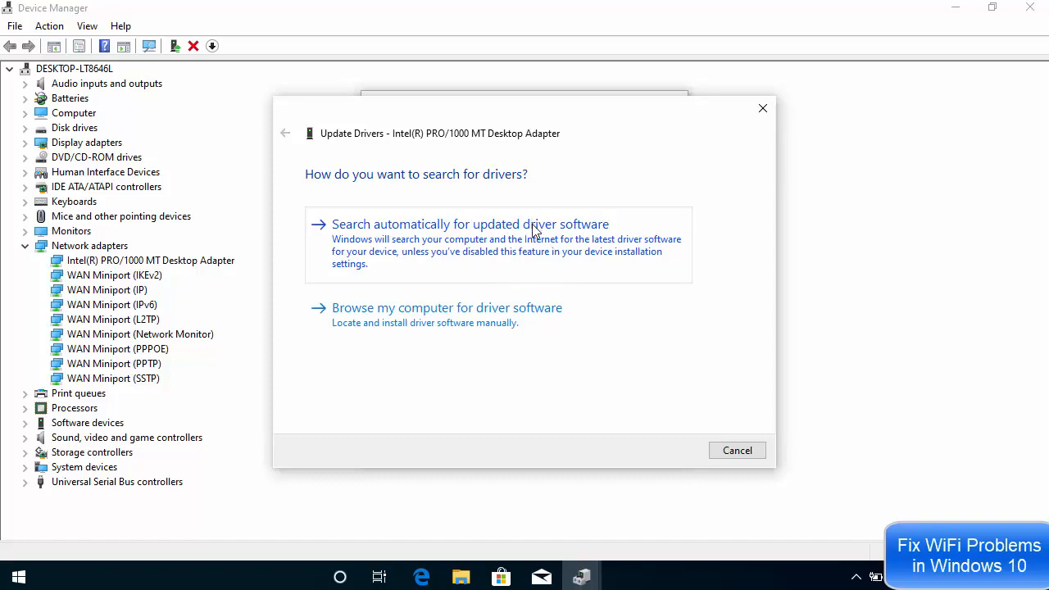
pyautogui.click(501, 229)
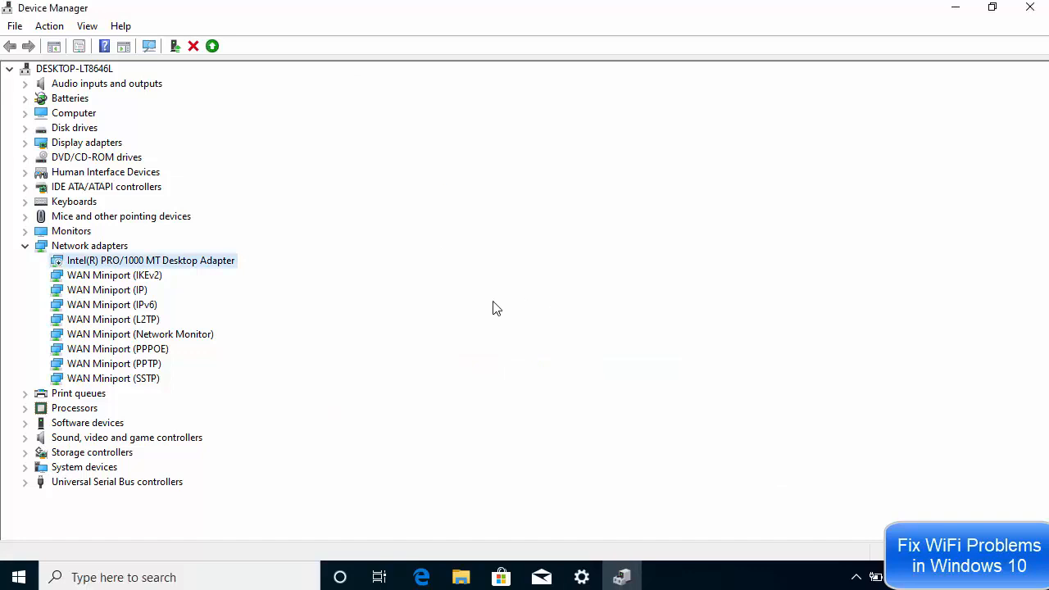
pyautogui.rightClick(200, 263)
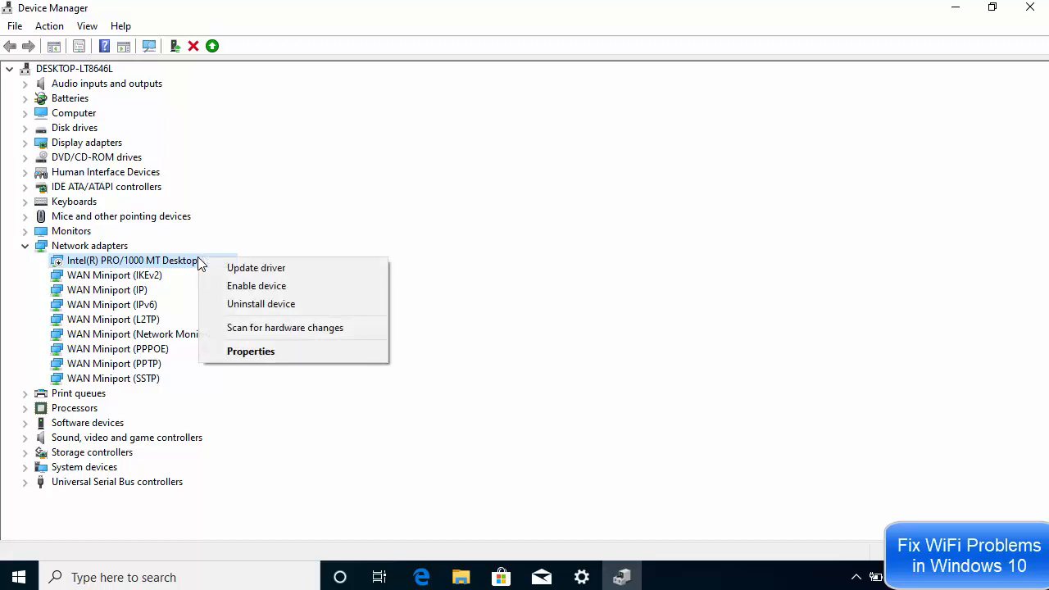
pyautogui.click(270, 310)
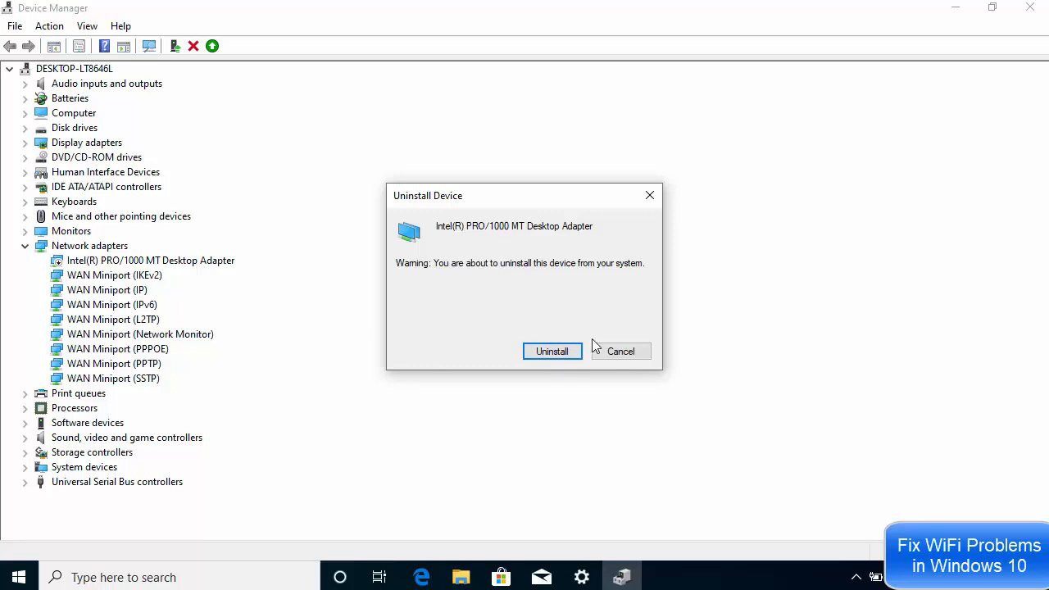
pyautogui.click(620, 352)
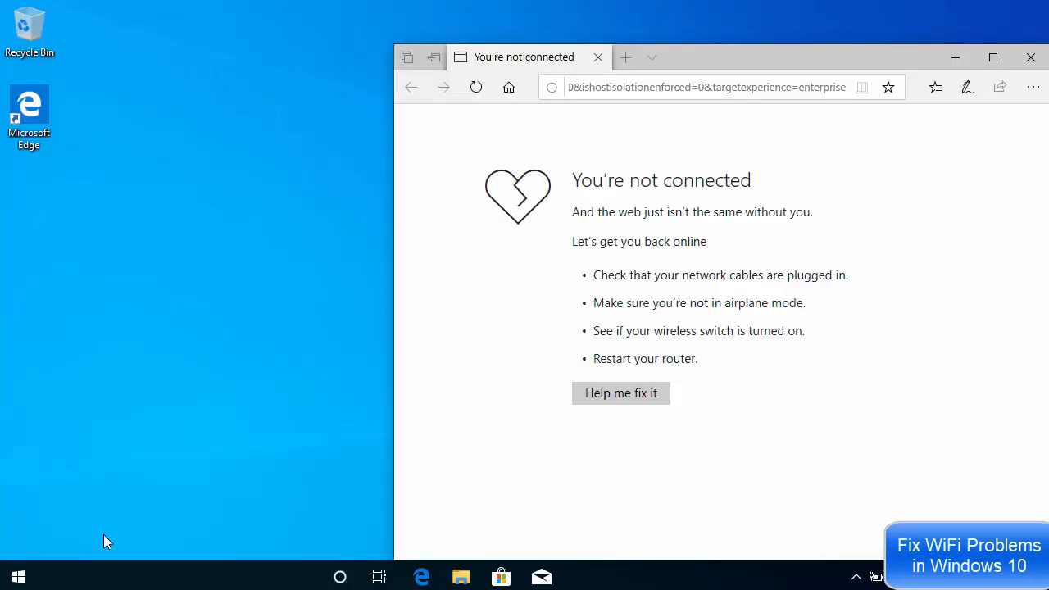
# Go to Network & Internet via Start > Settings and scroll down the Status page
pyautogui.click(16, 578)
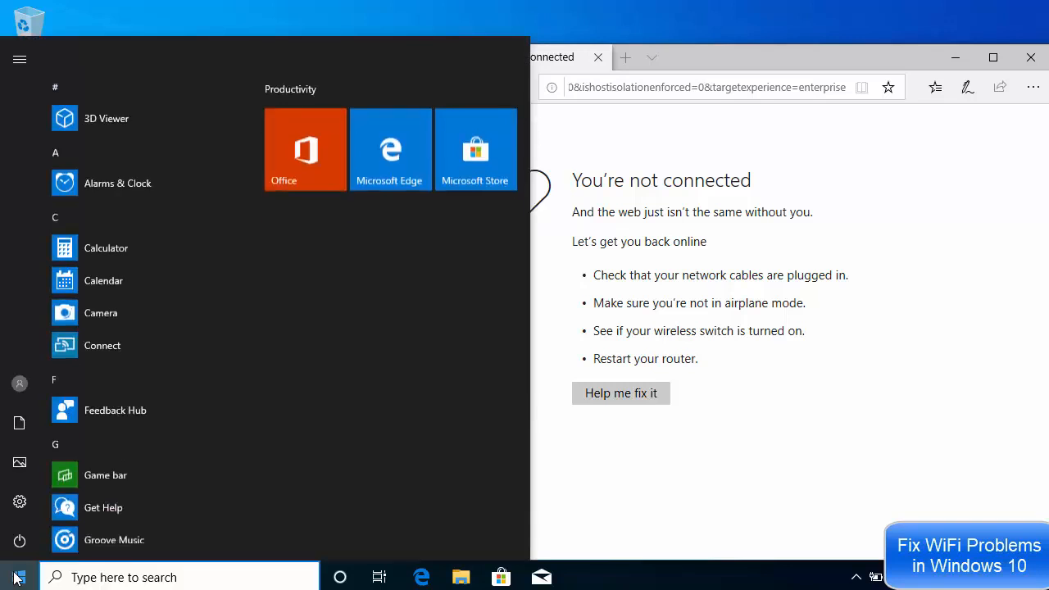
pyautogui.click(20, 503)
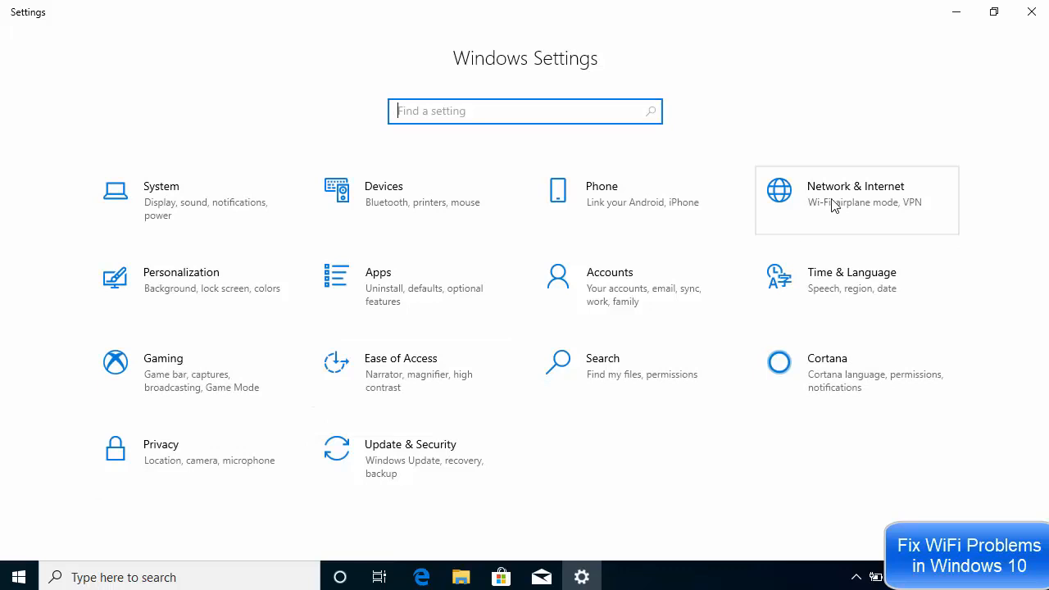
pyautogui.click(829, 205)
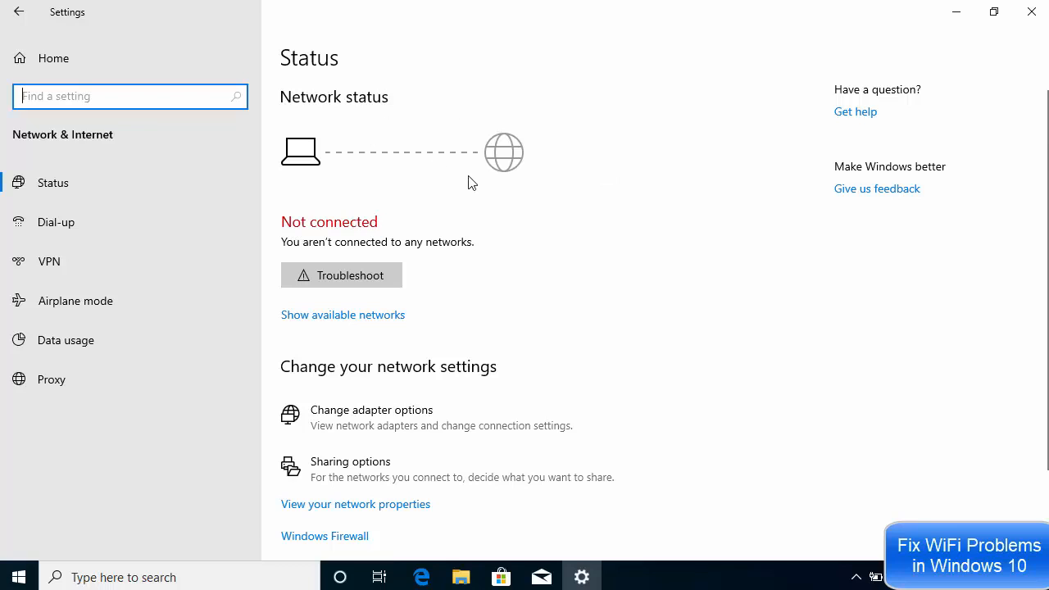
pyautogui.scroll(-3, 476, 197)
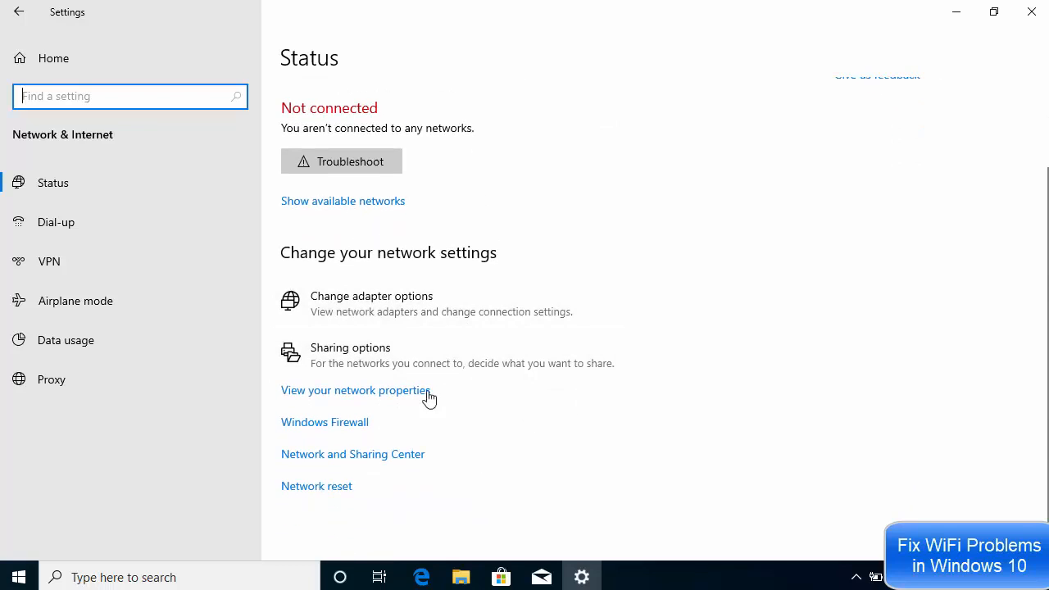
# Open the Network reset page and choose Reset now
pyautogui.click(315, 486)
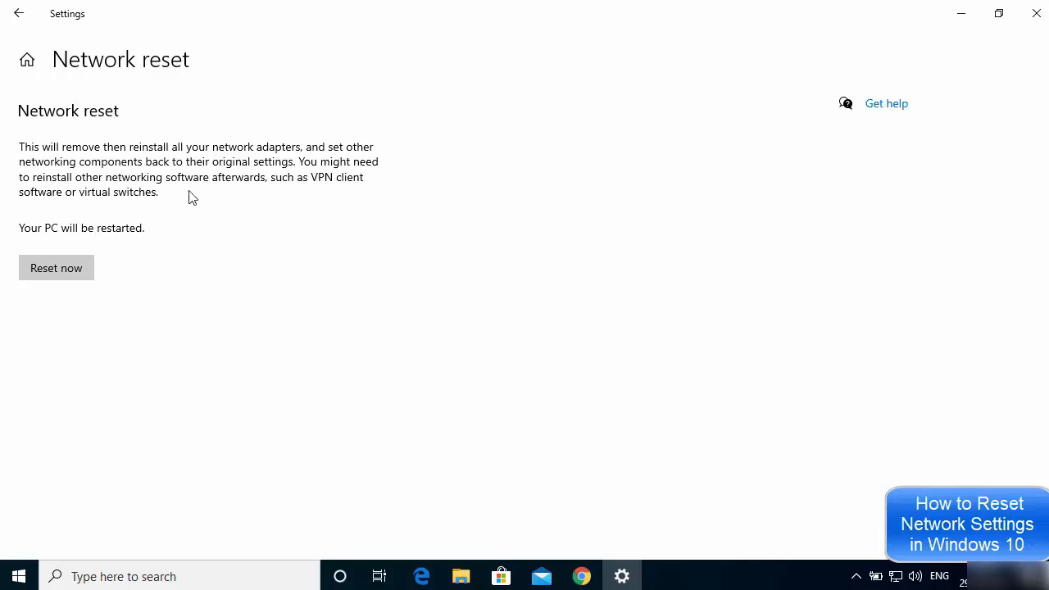
pyautogui.click(47, 271)
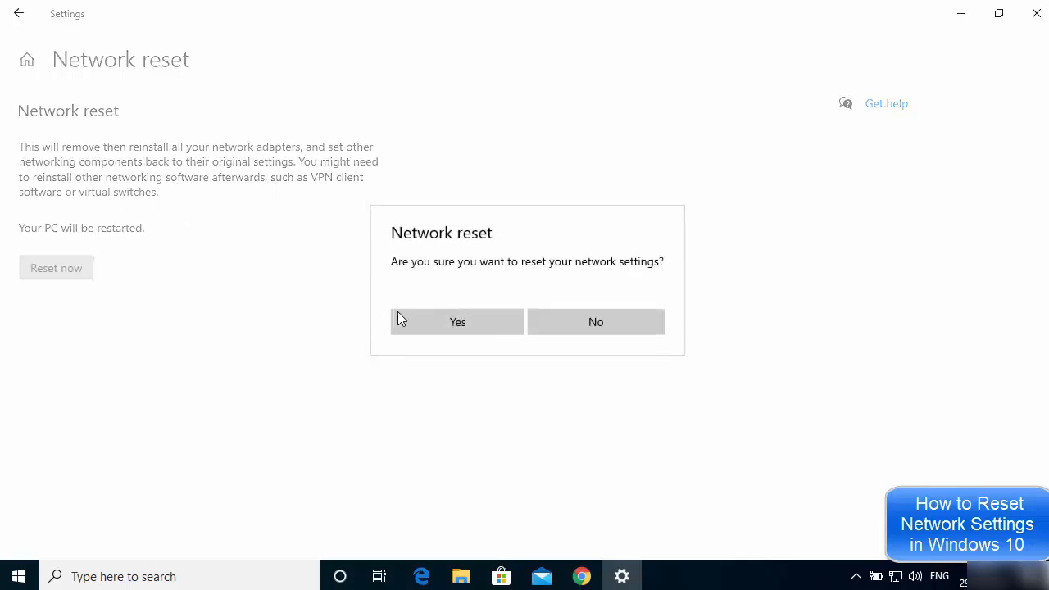
# Confirm the network reset with Yes and dismiss the 5-minute sign-out notice
pyautogui.click(439, 324)
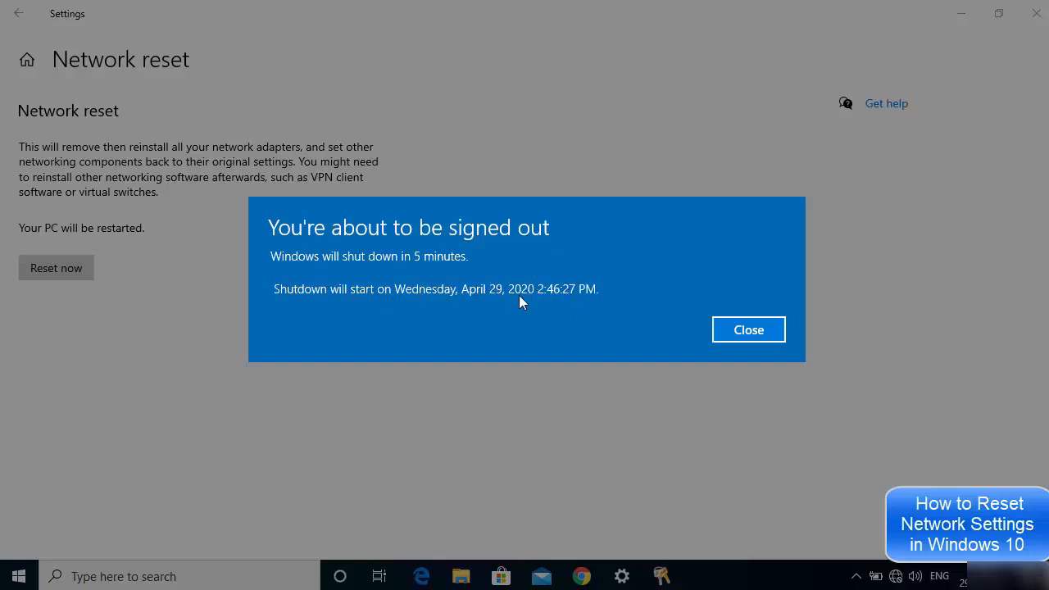
pyautogui.click(749, 330)
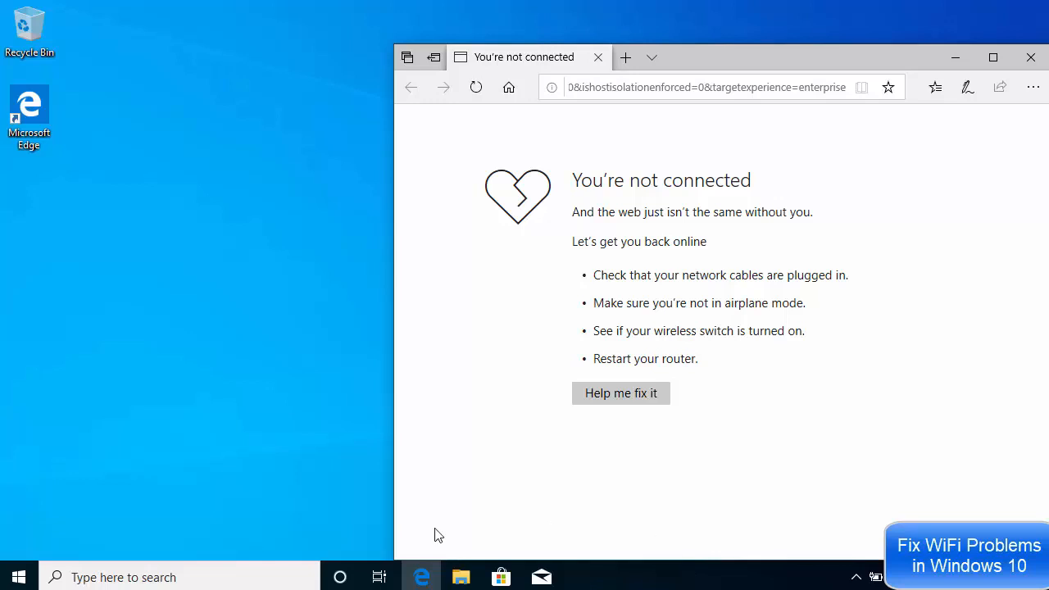
# Search 'power' and reach the Balanced plan's advanced settings via Power & sleep and Additional power settings
pyautogui.click(168, 576)
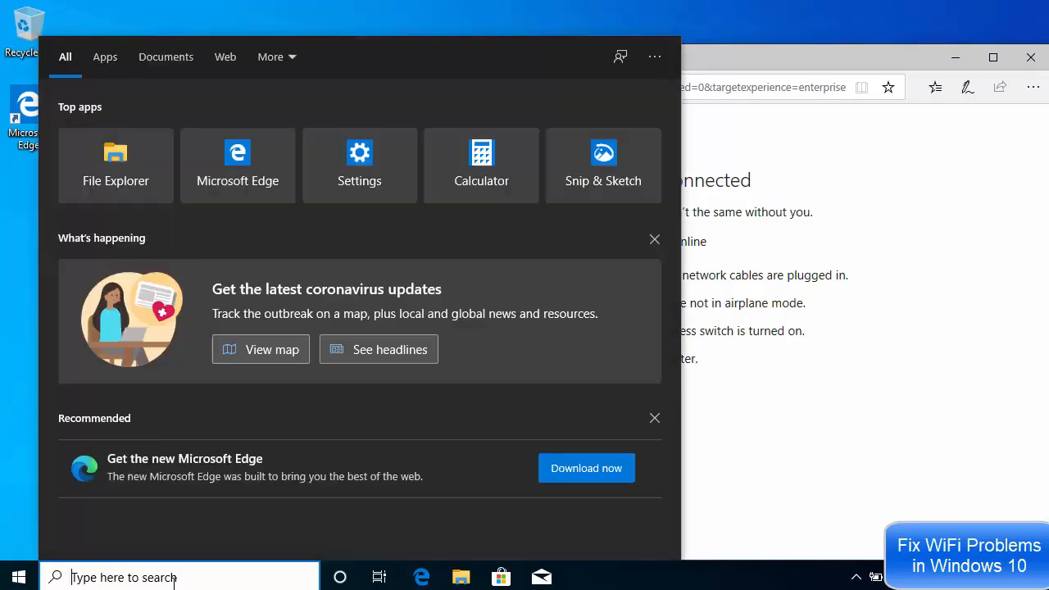
pyautogui.write('power')
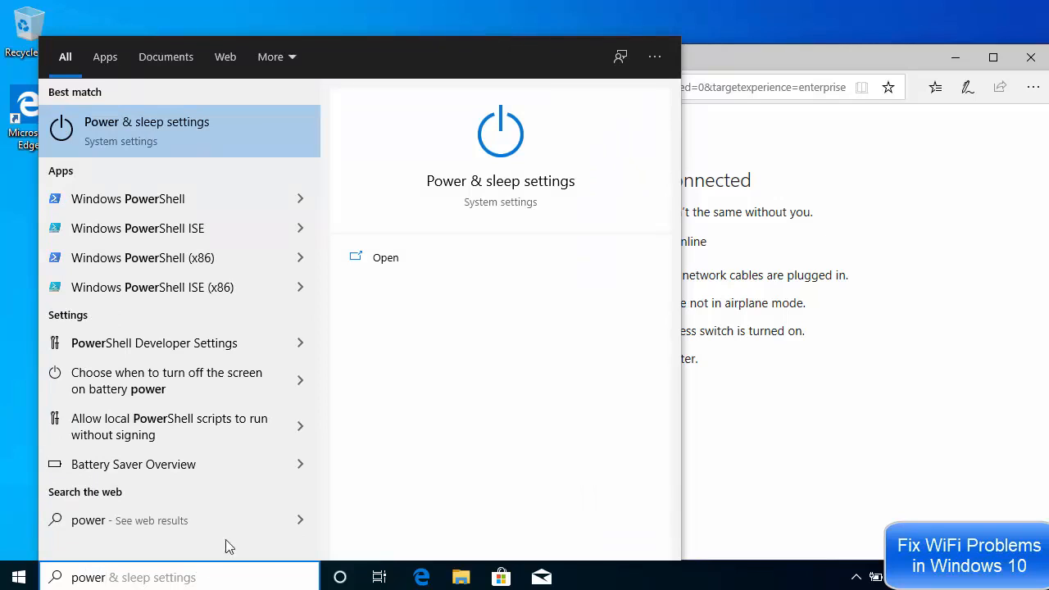
pyautogui.click(132, 130)
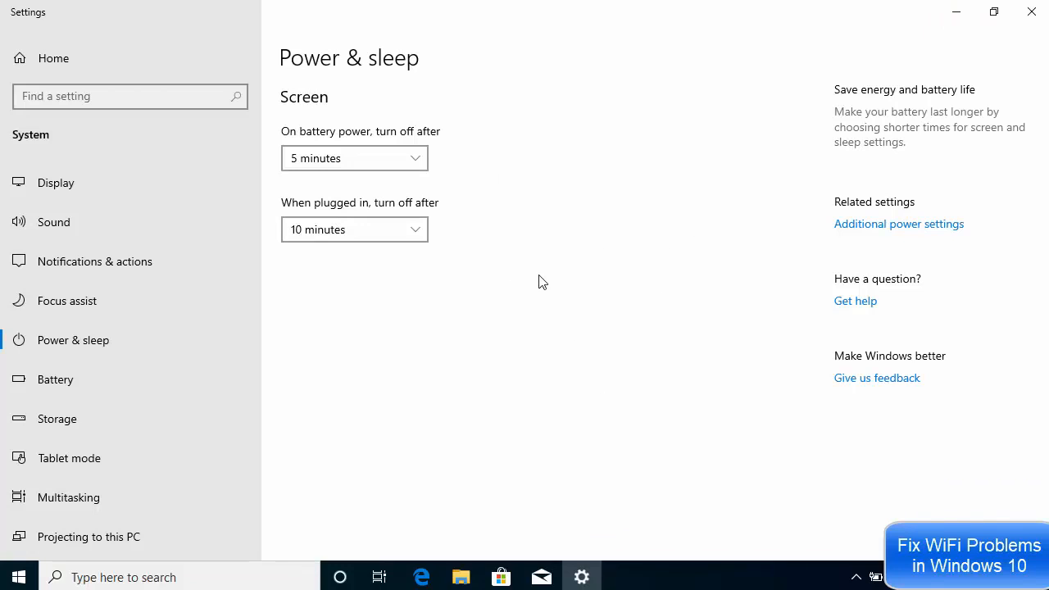
pyautogui.click(890, 225)
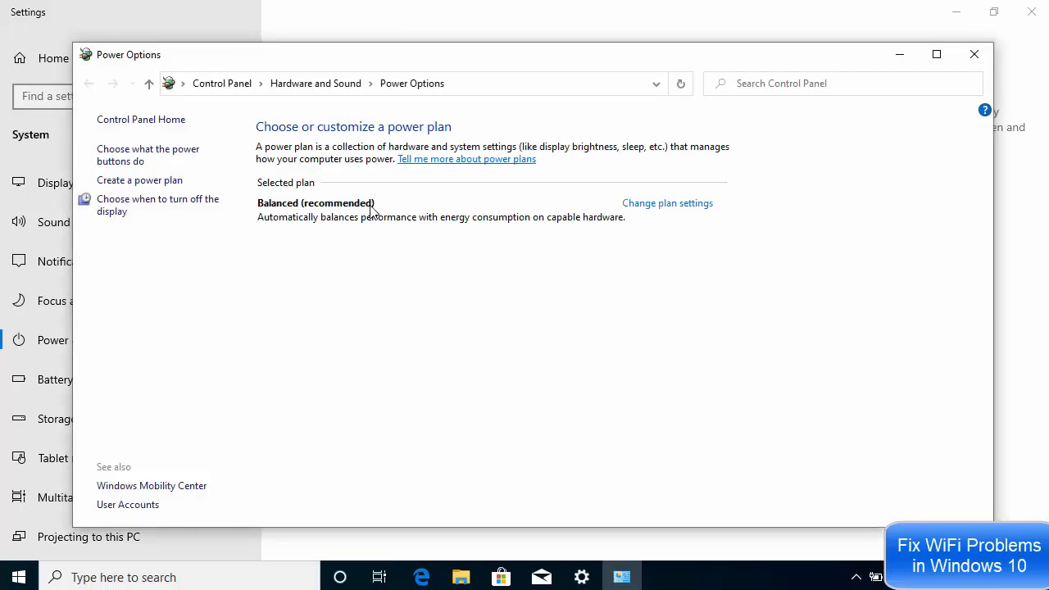
pyautogui.click(662, 211)
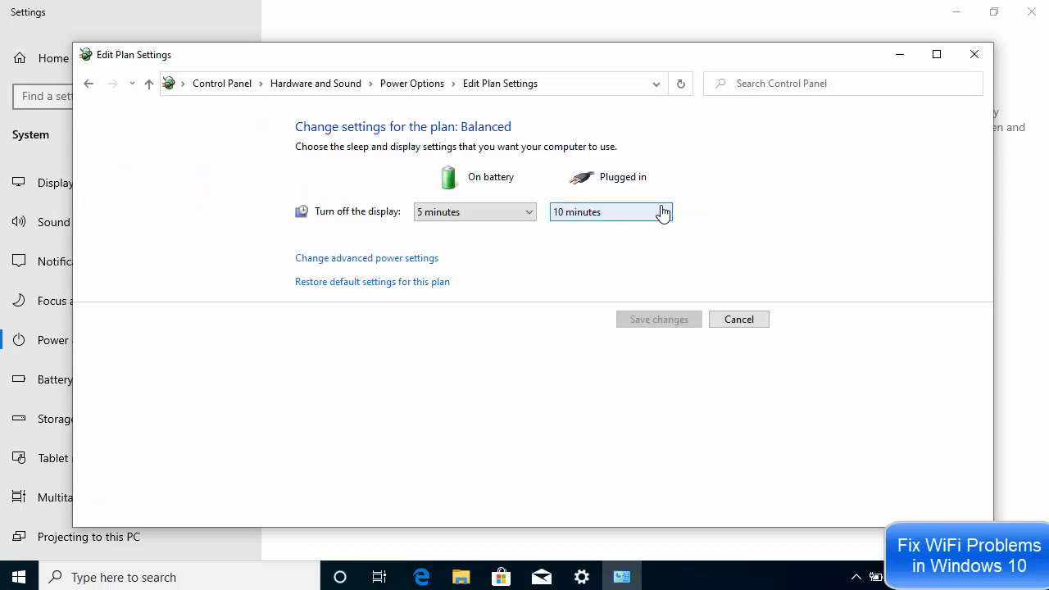
pyautogui.click(392, 259)
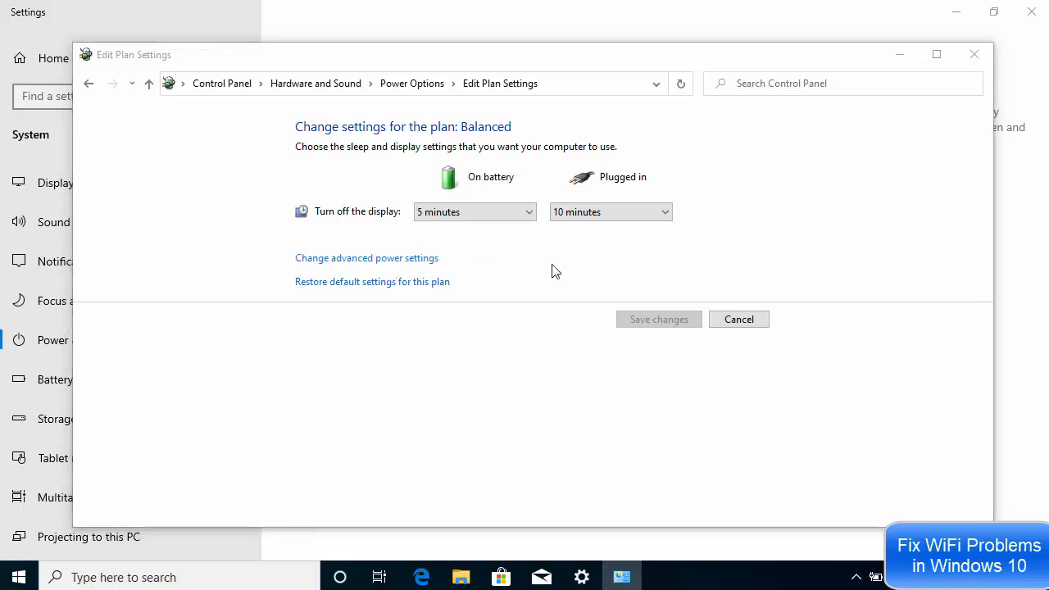
pyautogui.moveTo(265, 79); pyautogui.dragTo(652, 96)
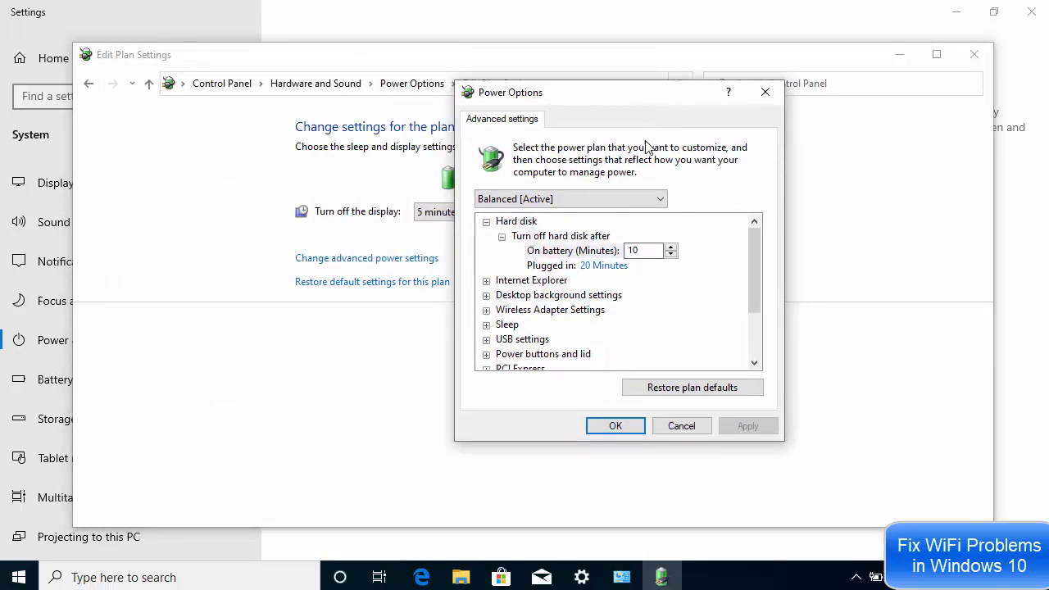
# Set Wireless Adapter Power Saving Mode to Maximum Performance on battery and plugged in, then apply
pyautogui.click(486, 311)
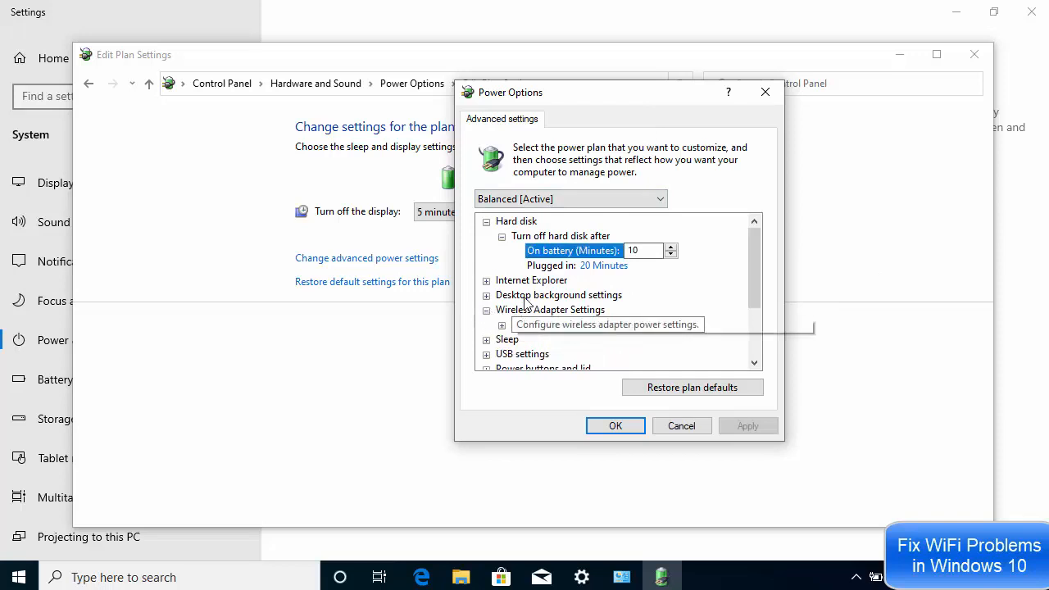
pyautogui.scroll(-1, 496, 314)
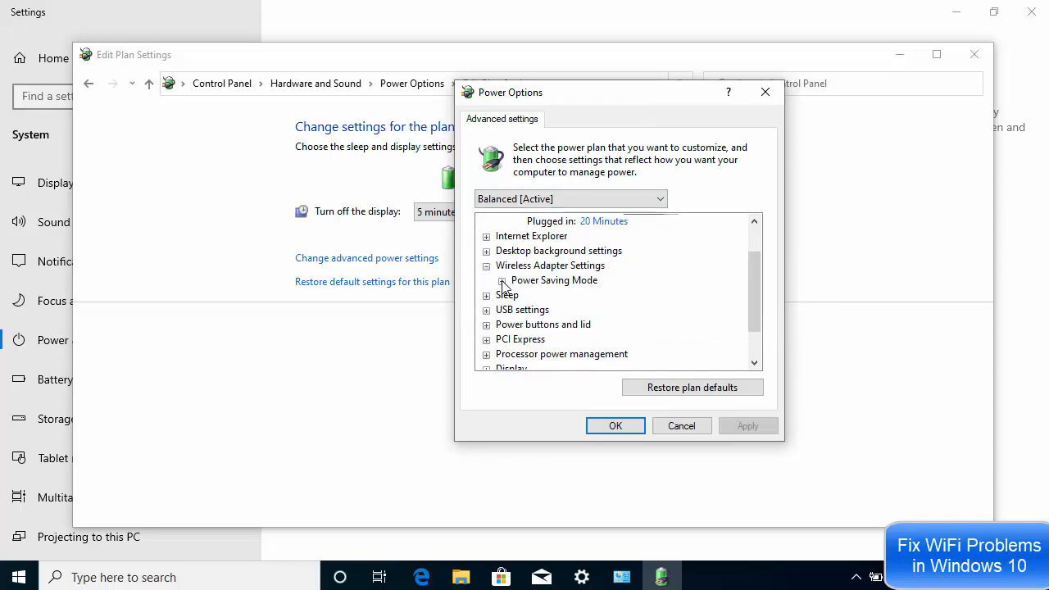
pyautogui.click(502, 281)
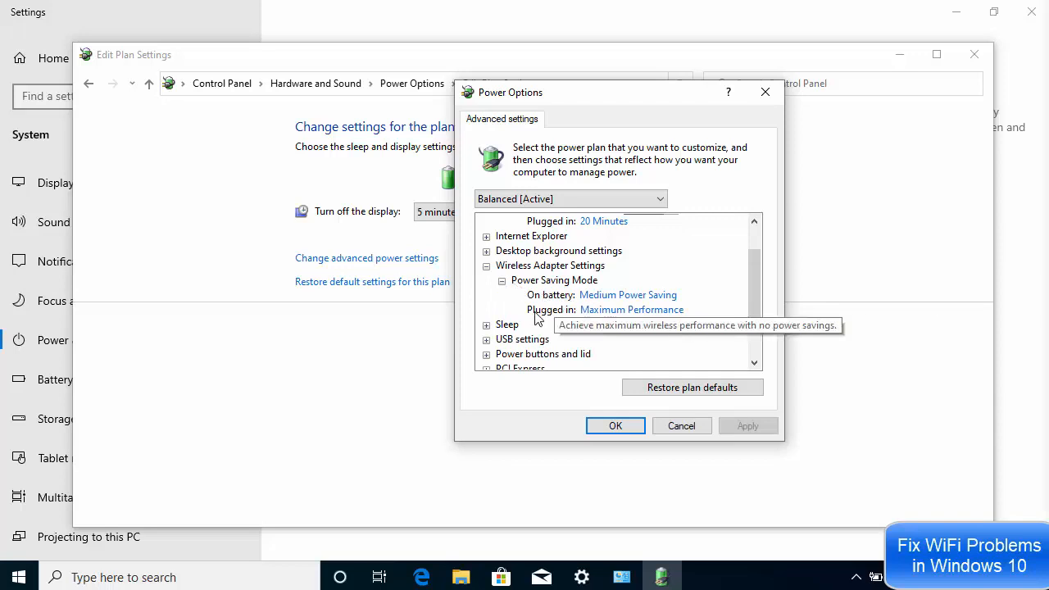
pyautogui.click(639, 296)
pyautogui.click(638, 297)
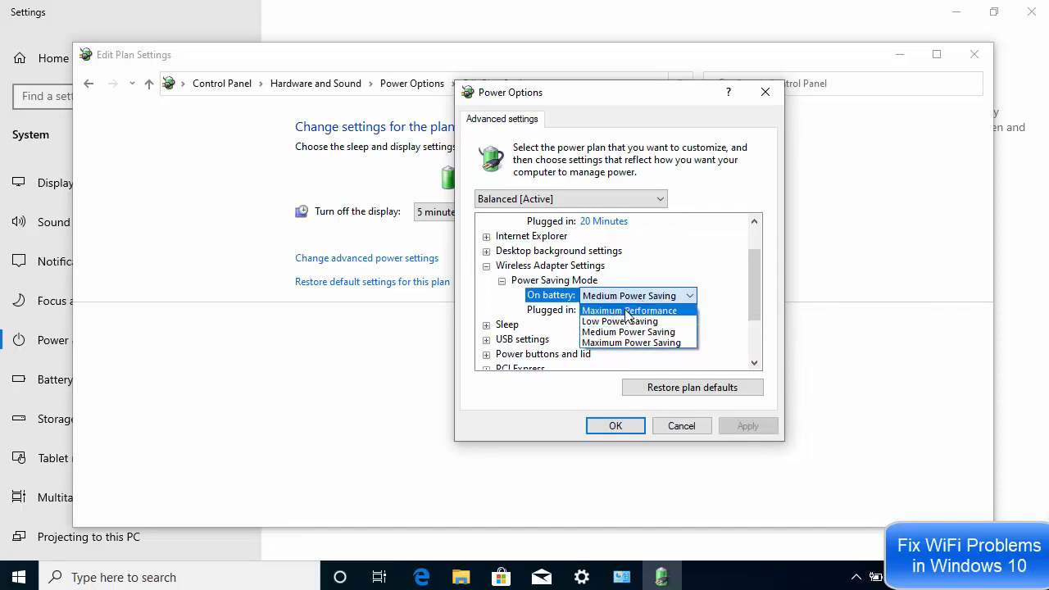
pyautogui.click(627, 311)
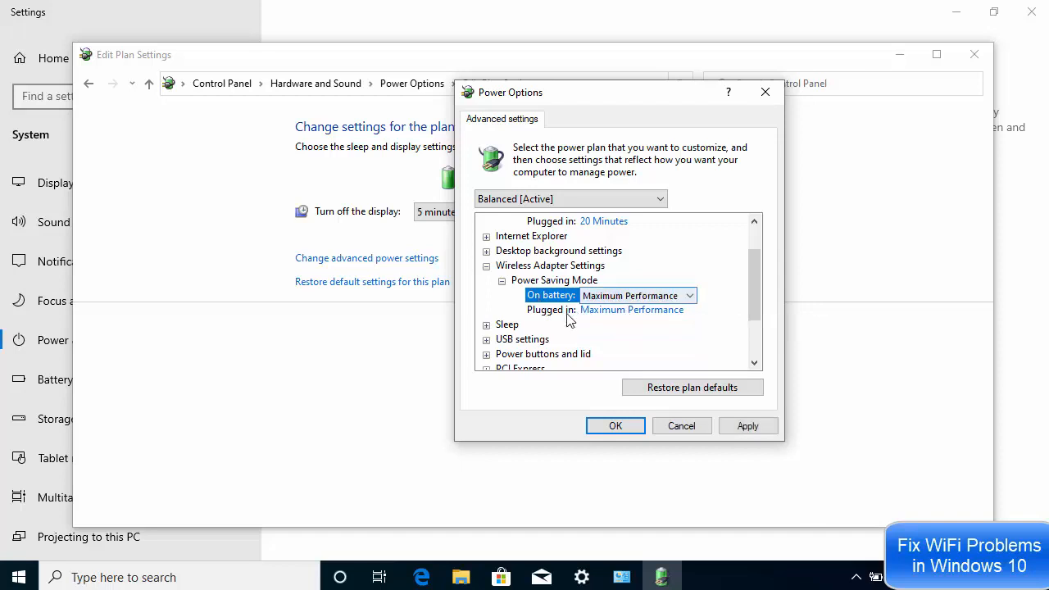
pyautogui.click(621, 315)
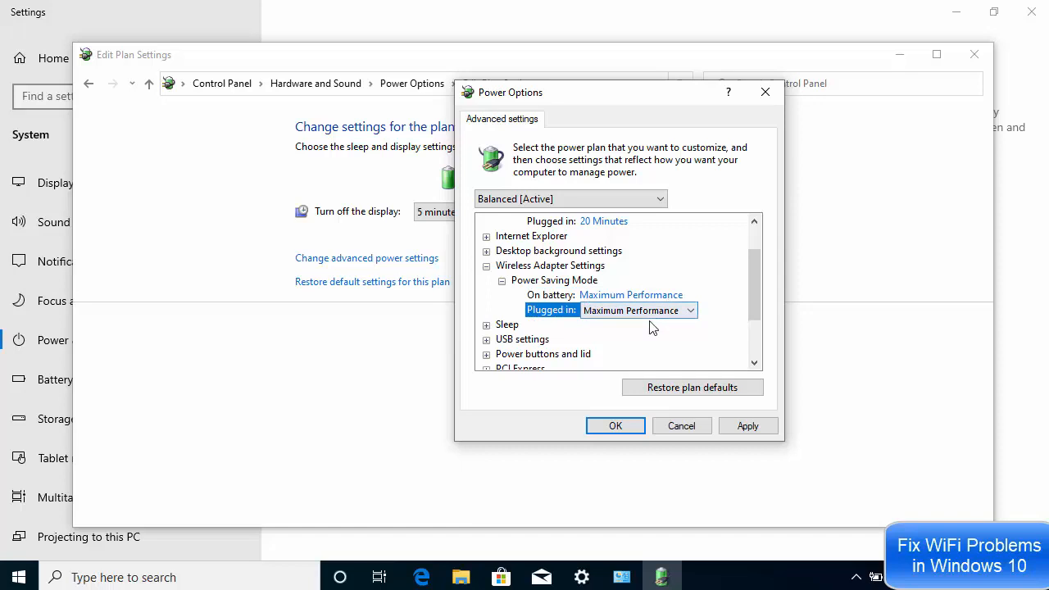
pyautogui.click(748, 428)
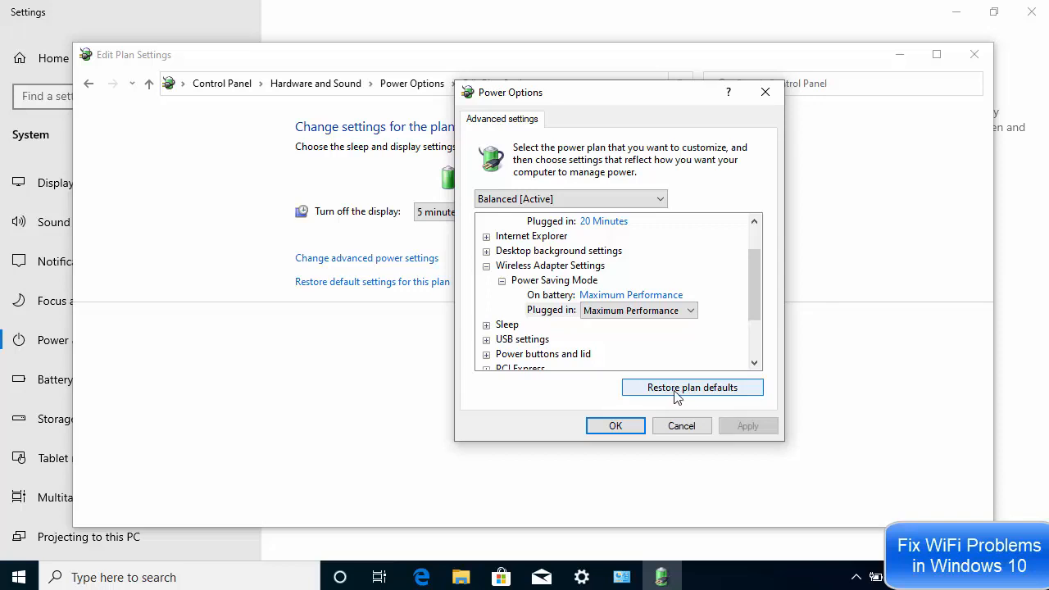
pyautogui.click(632, 430)
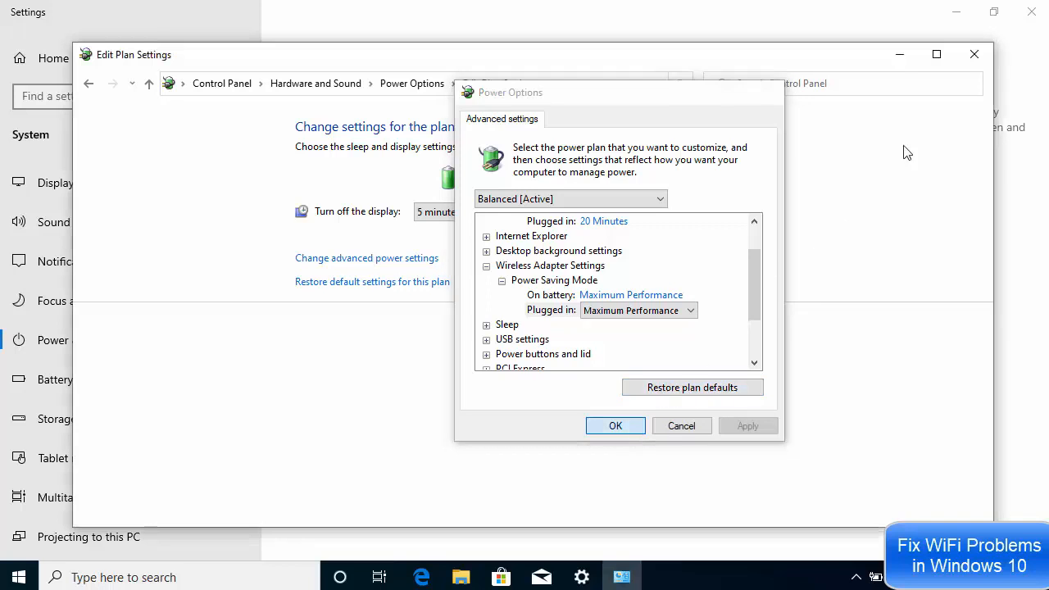
# Close the Edit Plan Settings window, then view the Start menu's Power restart choices and dismiss them
pyautogui.click(975, 61)
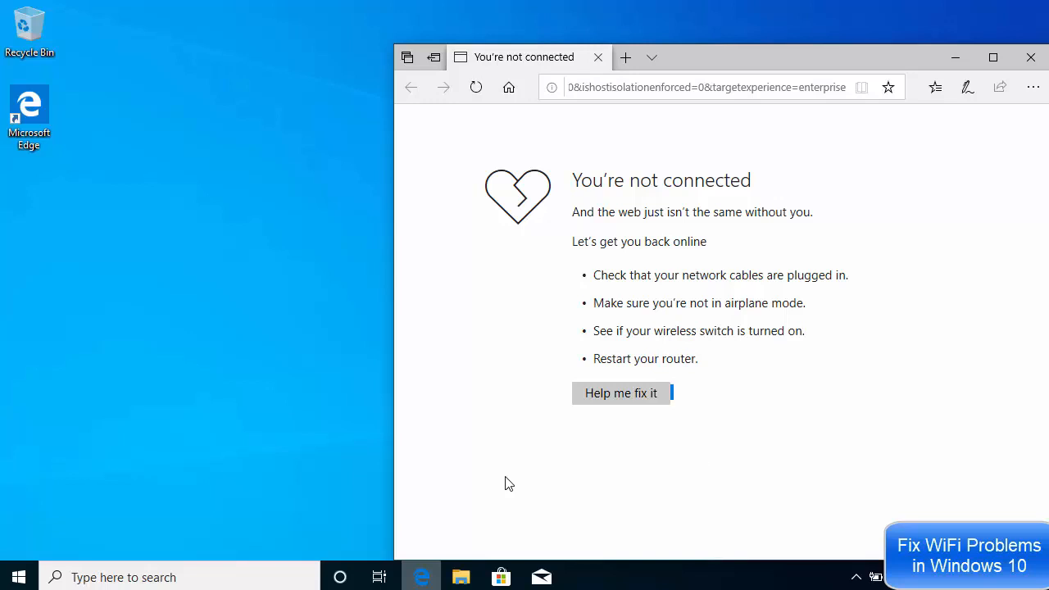
pyautogui.click(19, 577)
pyautogui.moveTo(25, 547)
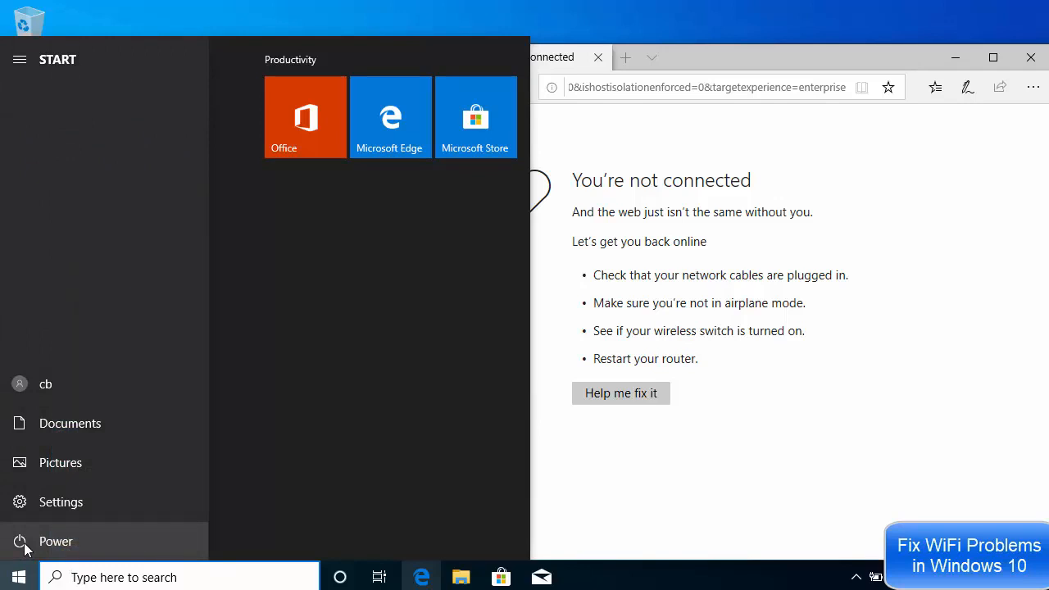
pyautogui.click(24, 546)
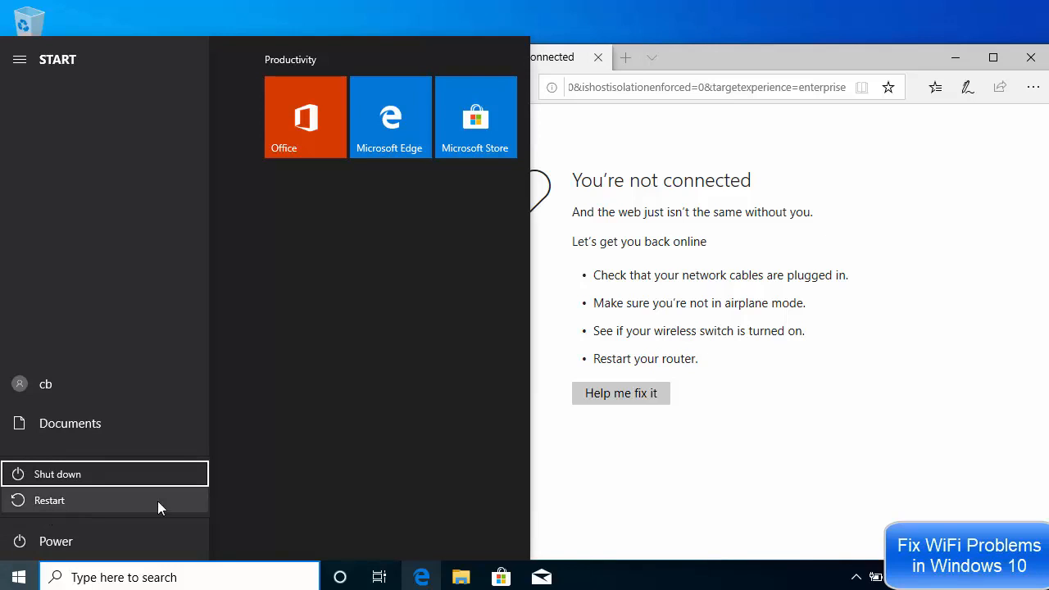
pyautogui.click(662, 486)
pyautogui.click(661, 474)
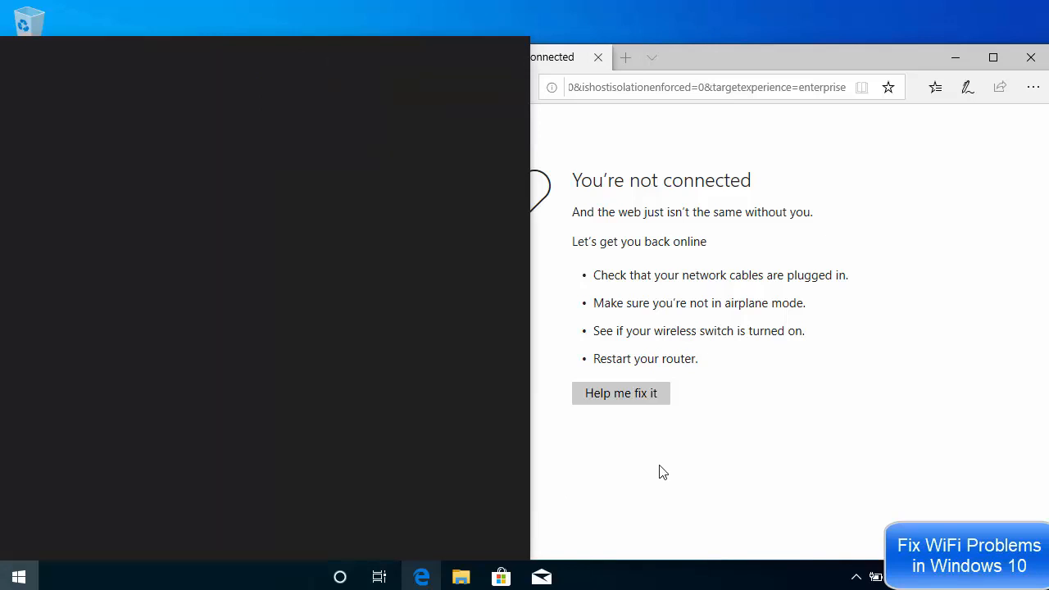
pyautogui.click(20, 577)
# In Settings > Update & Security > Recovery, choose Restart now under Advanced startup
pyautogui.moveTo(21, 503)
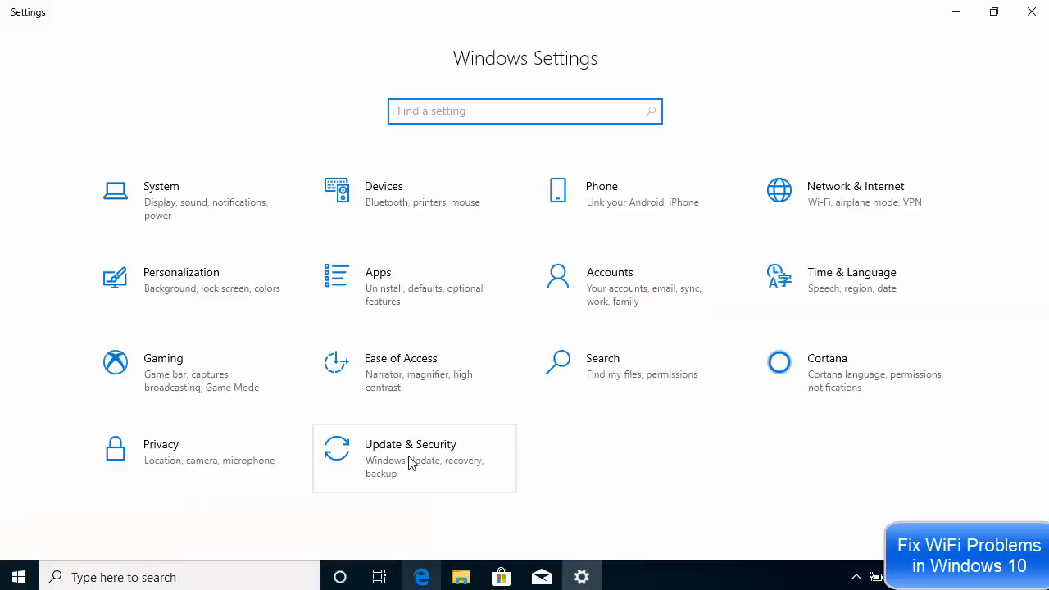
pyautogui.click(410, 463)
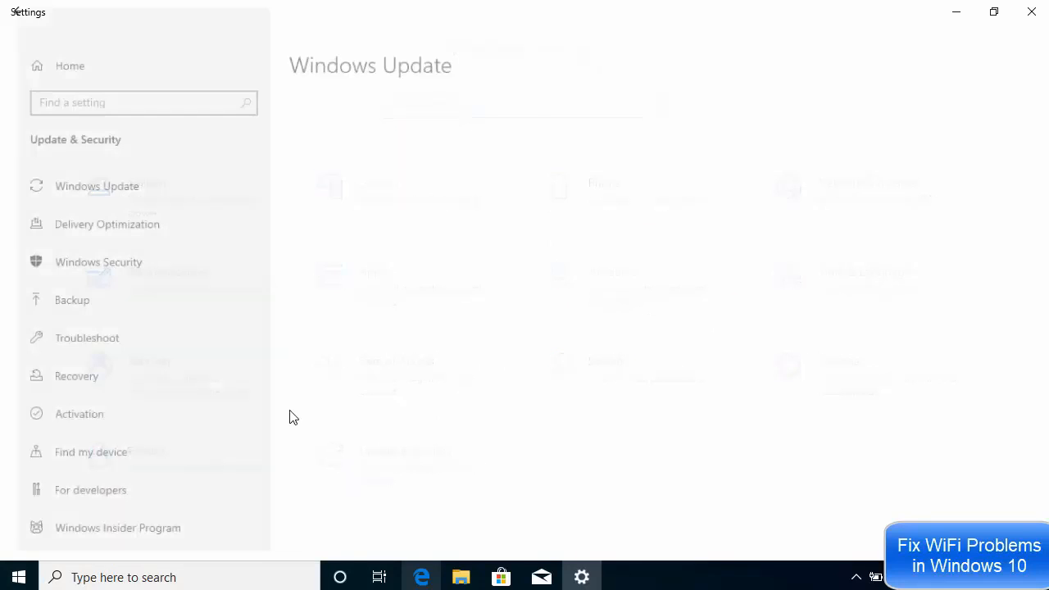
pyautogui.click(73, 385)
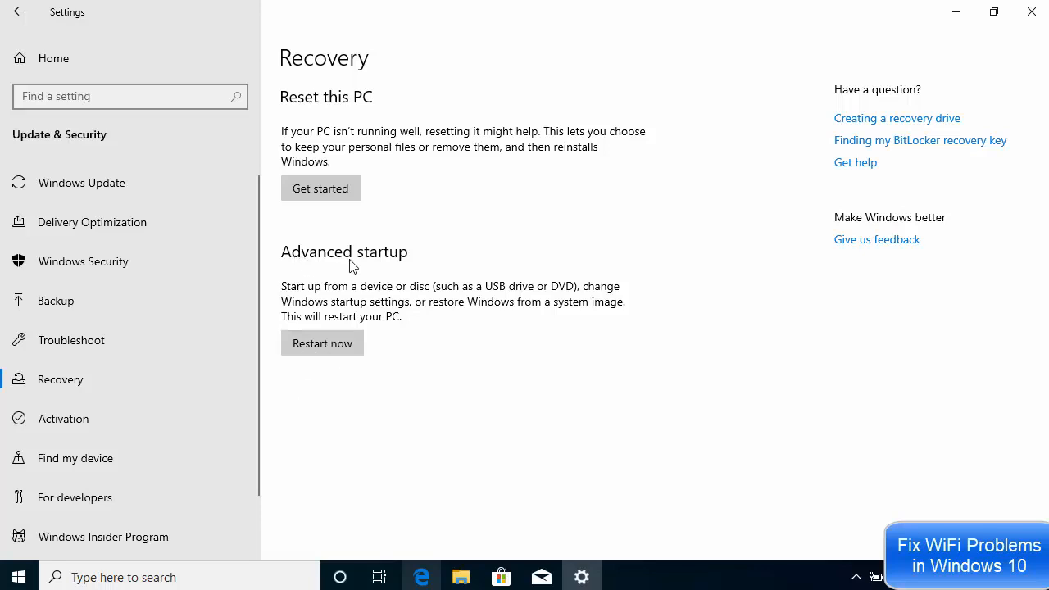
pyautogui.click(321, 343)
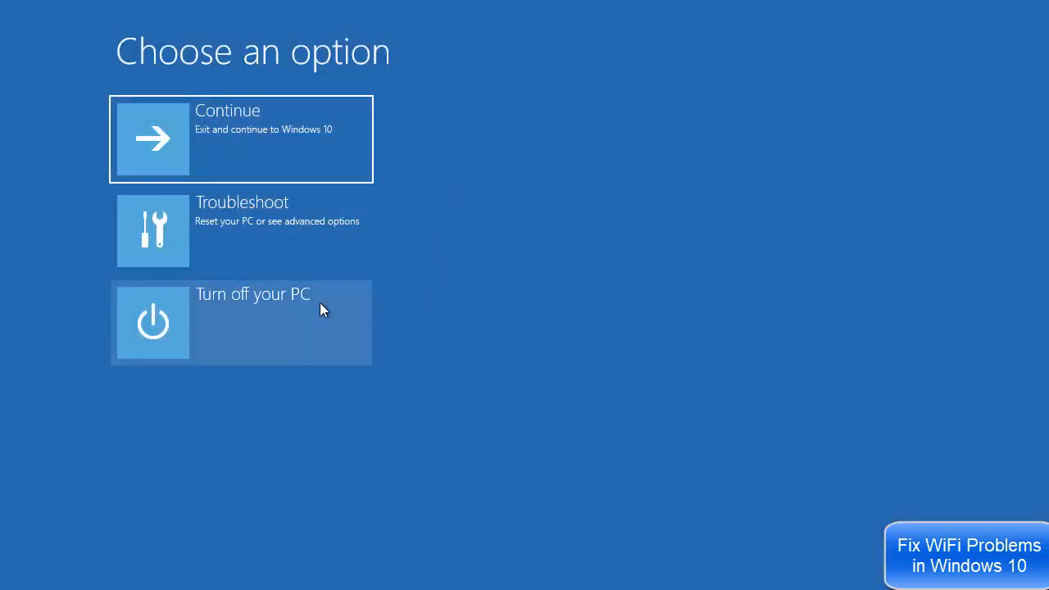
# Go to Troubleshoot > Advanced options > Startup Settings, restart, and pick option 5 for Safe Mode
pyautogui.click(246, 230)
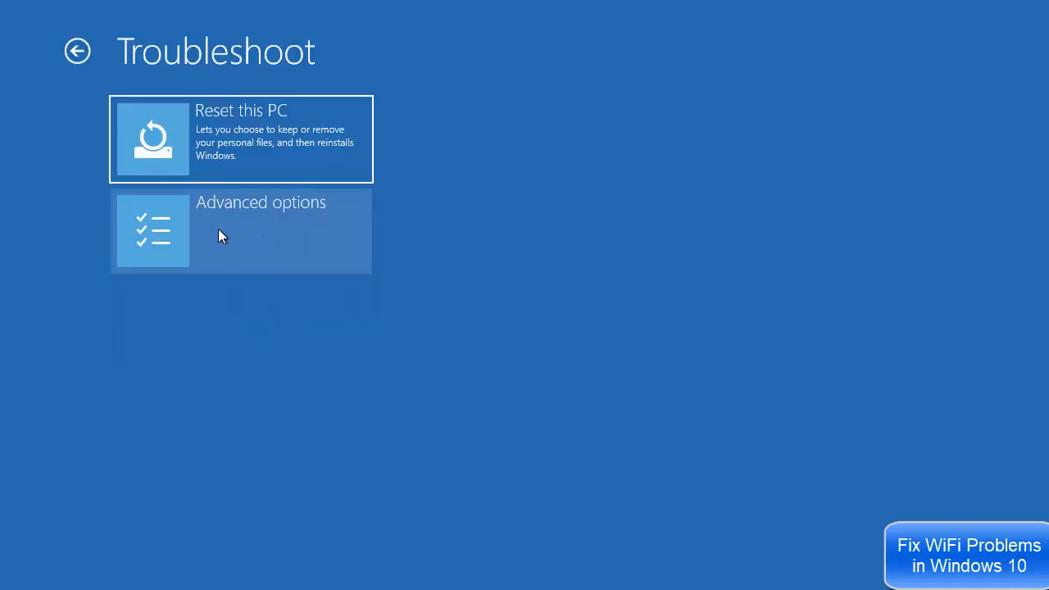
pyautogui.click(237, 234)
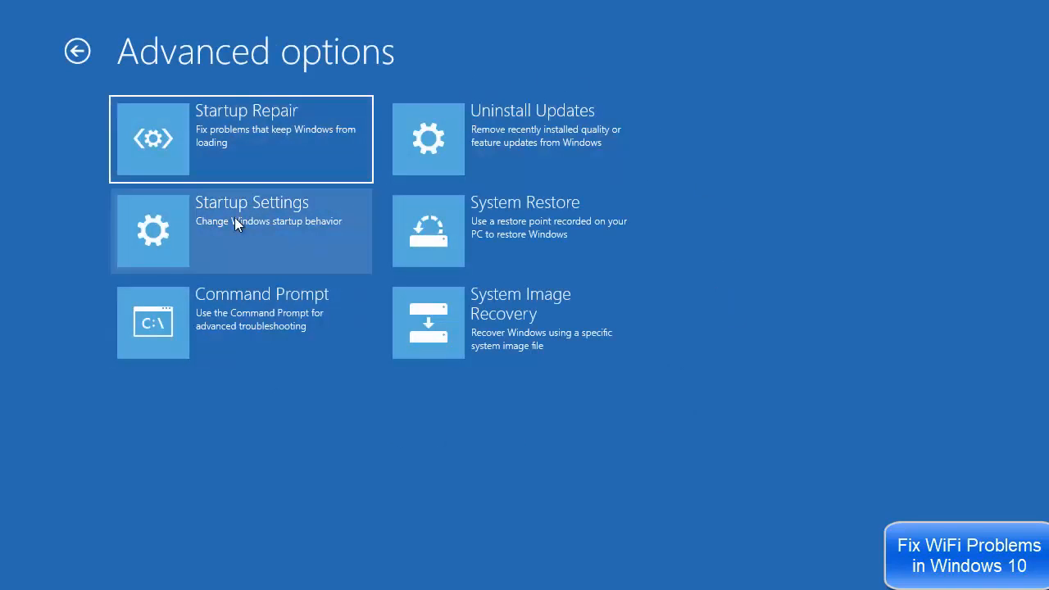
pyautogui.click(259, 219)
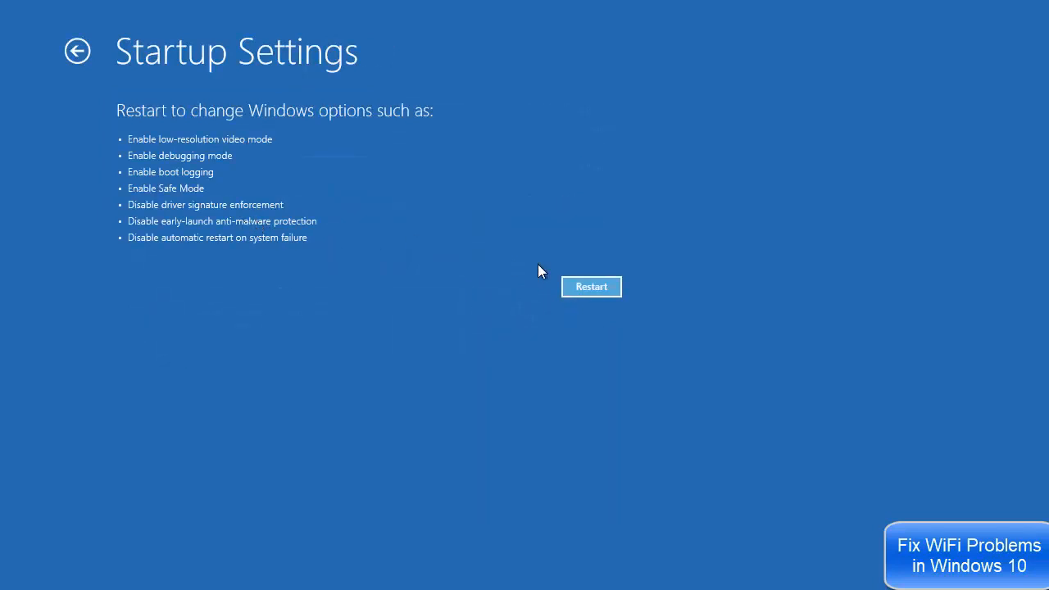
pyautogui.click(591, 287)
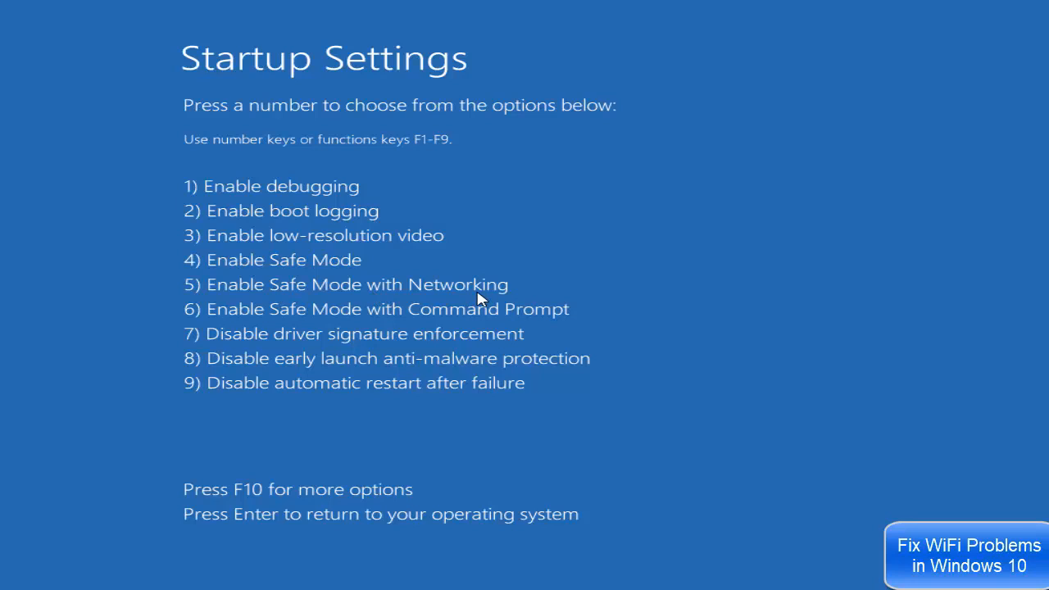
pyautogui.press('5')
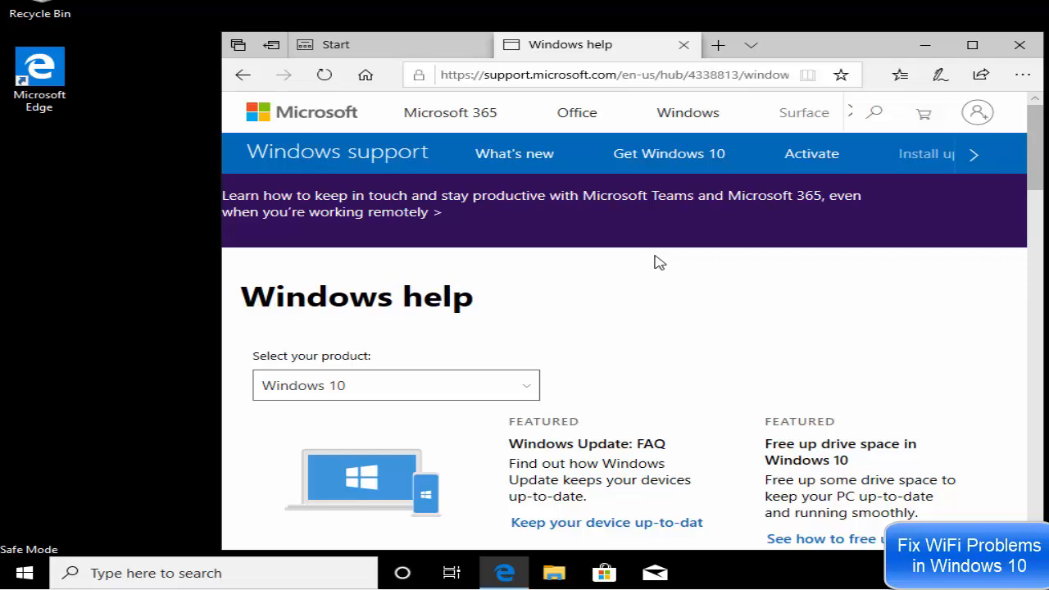
# Open the Start menu on the normal desktop showing Edge's You're not connected page
pyautogui.click(24, 572)
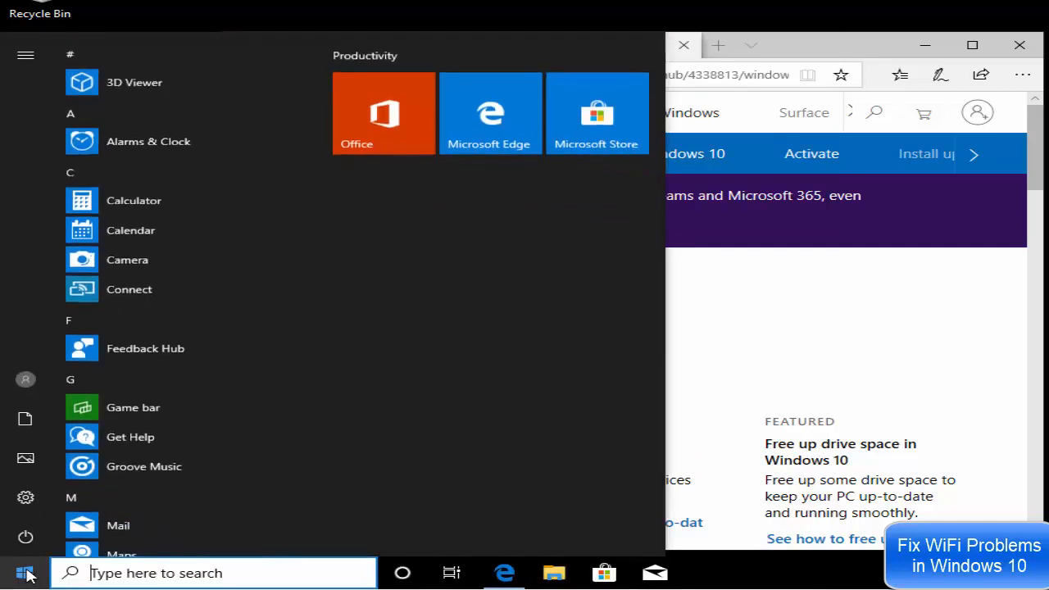
pyautogui.moveTo(27, 545)
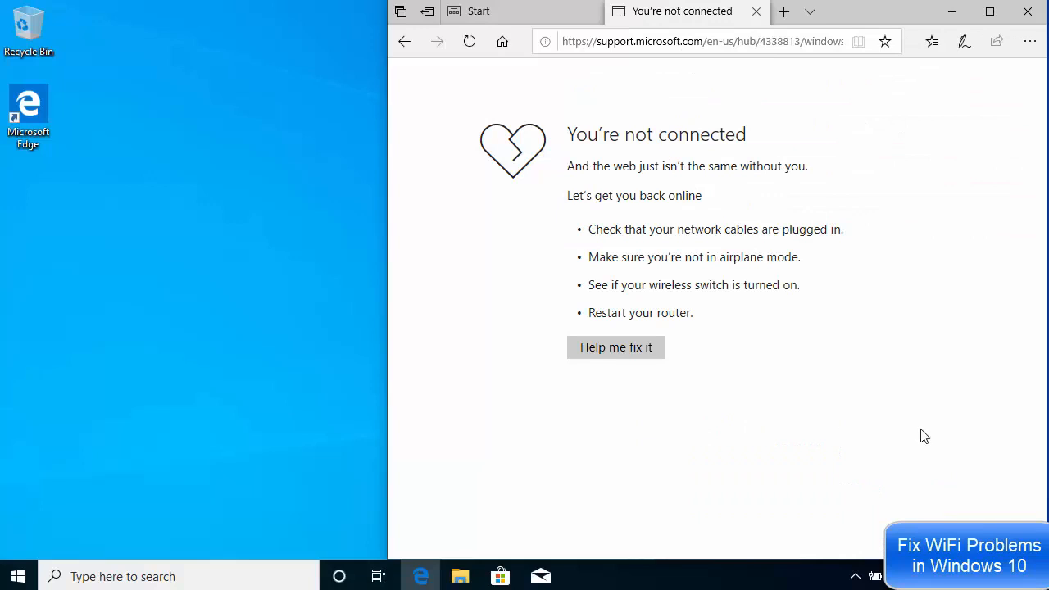
# Search 'services', open the Services console, and select Network Connections in the list
pyautogui.click(192, 574)
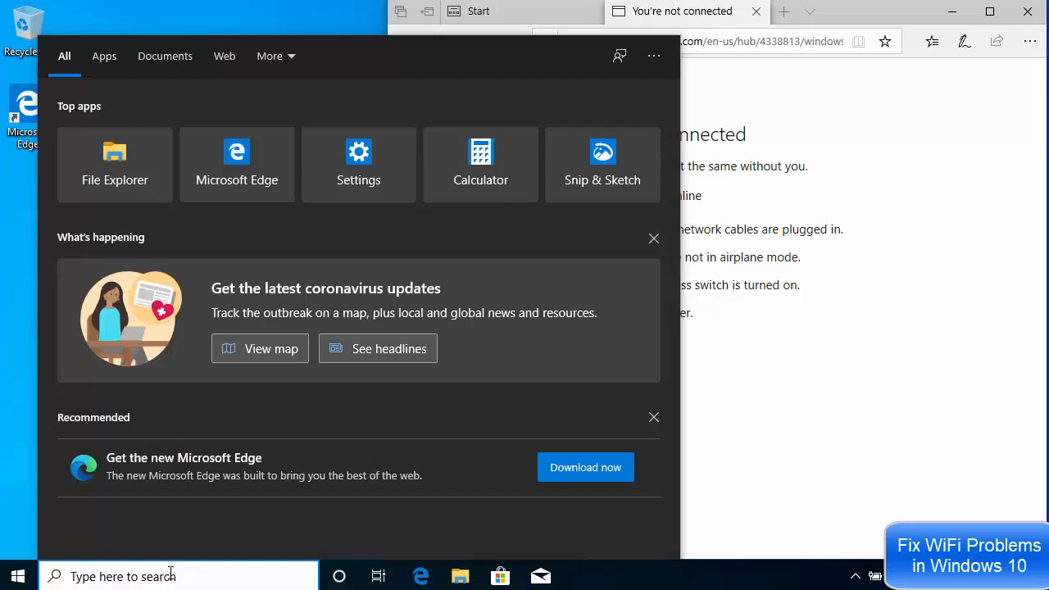
pyautogui.write('serv')
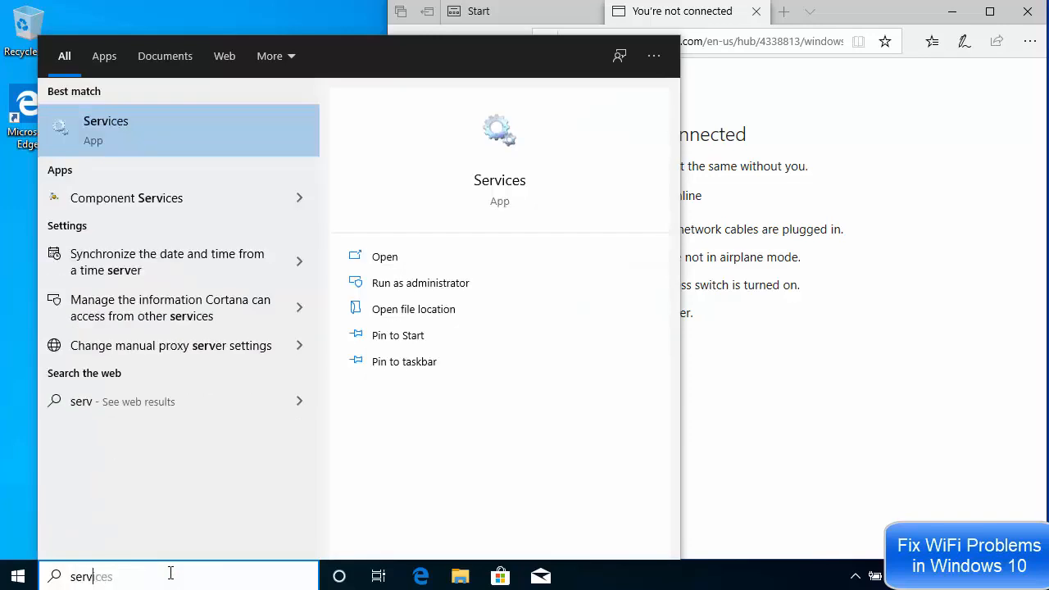
pyautogui.write('ices')
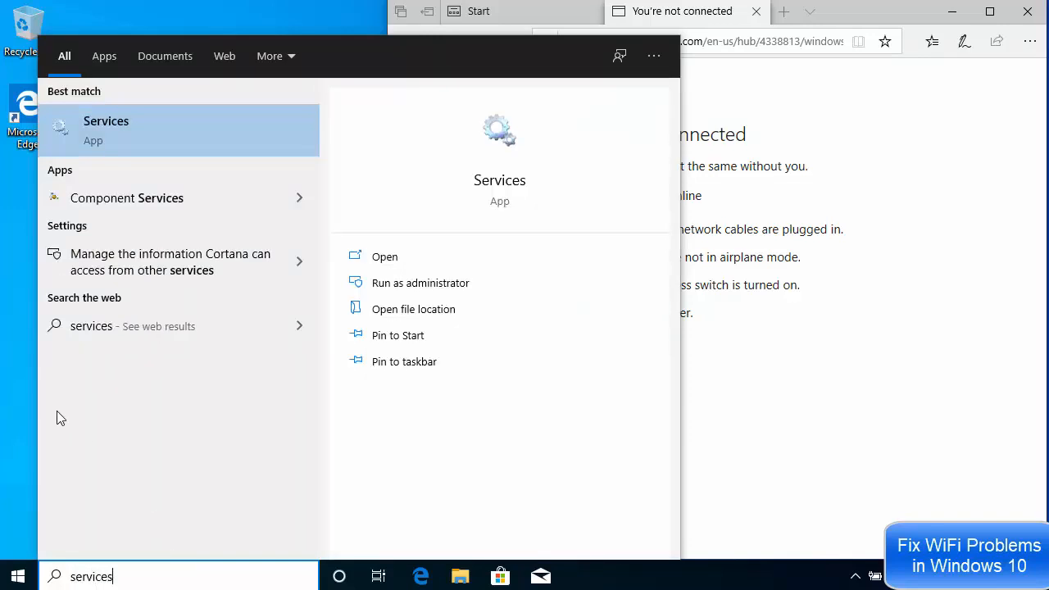
pyautogui.click(98, 137)
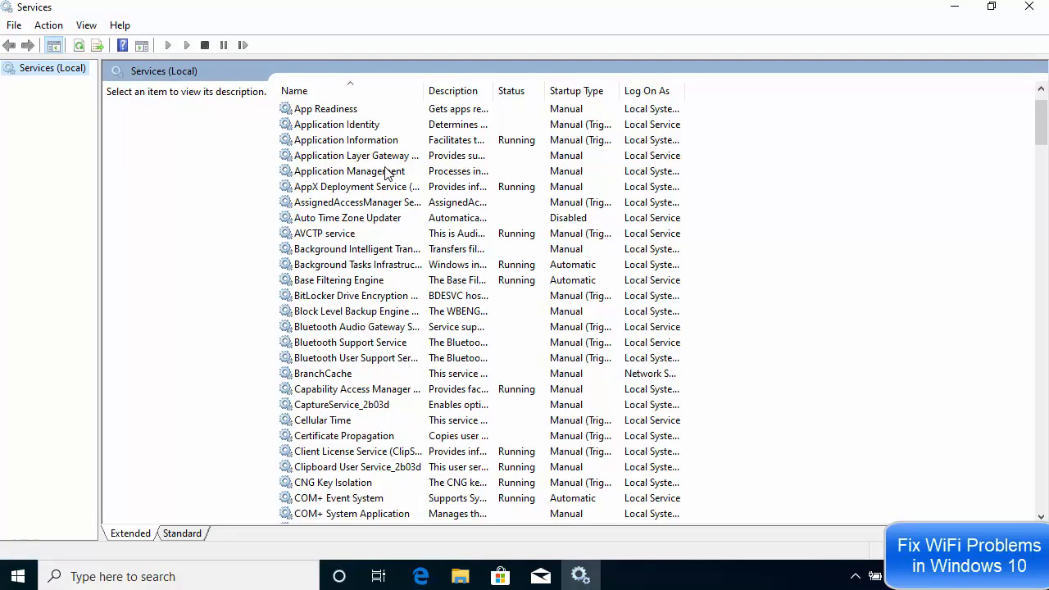
pyautogui.click(387, 174)
pyautogui.scroll(-17, 386, 174)
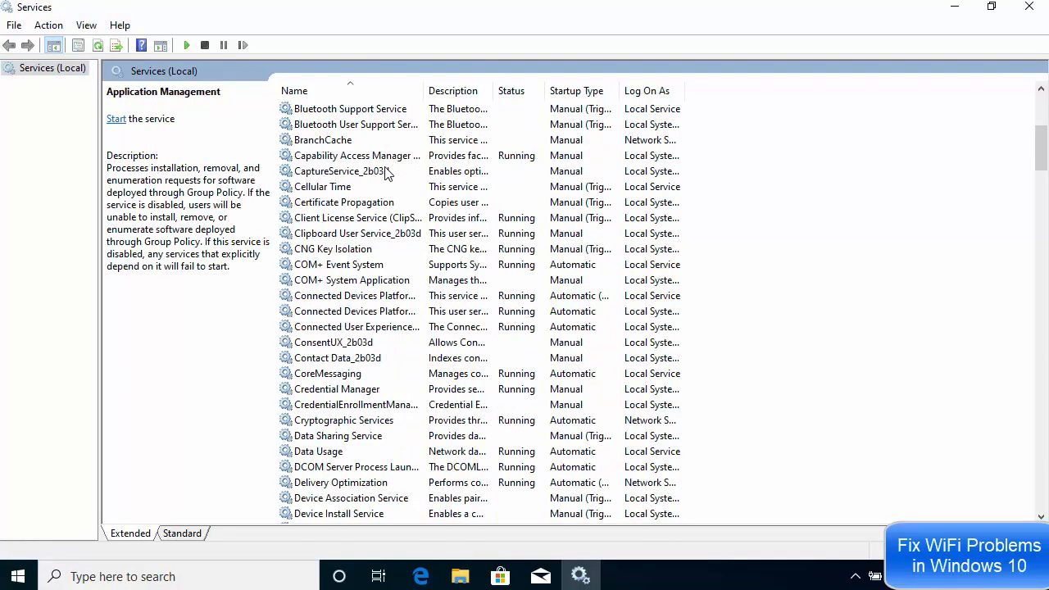
pyautogui.scroll(-14, 387, 174)
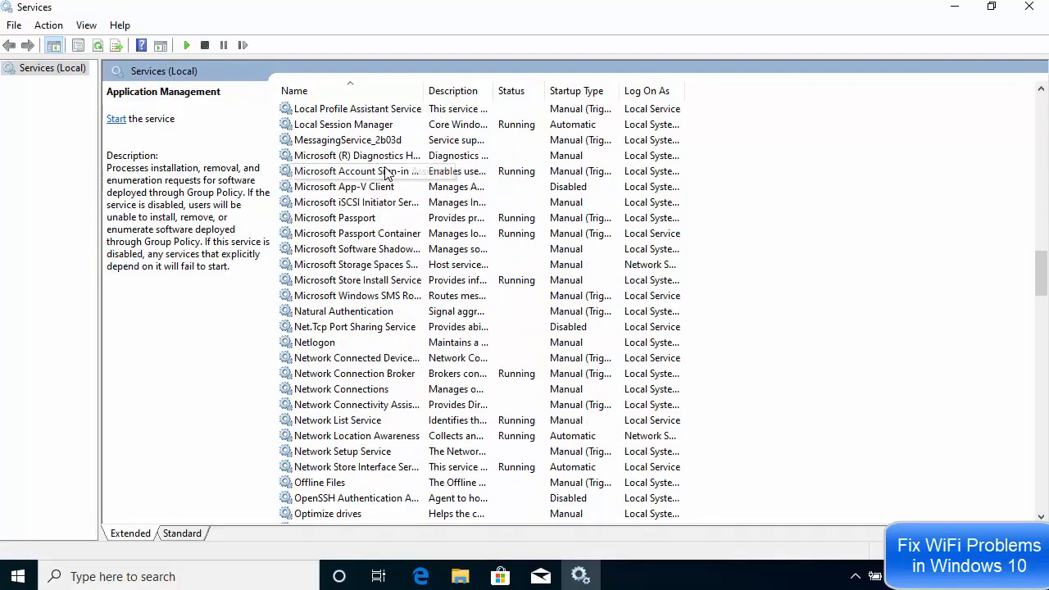
pyautogui.click(382, 394)
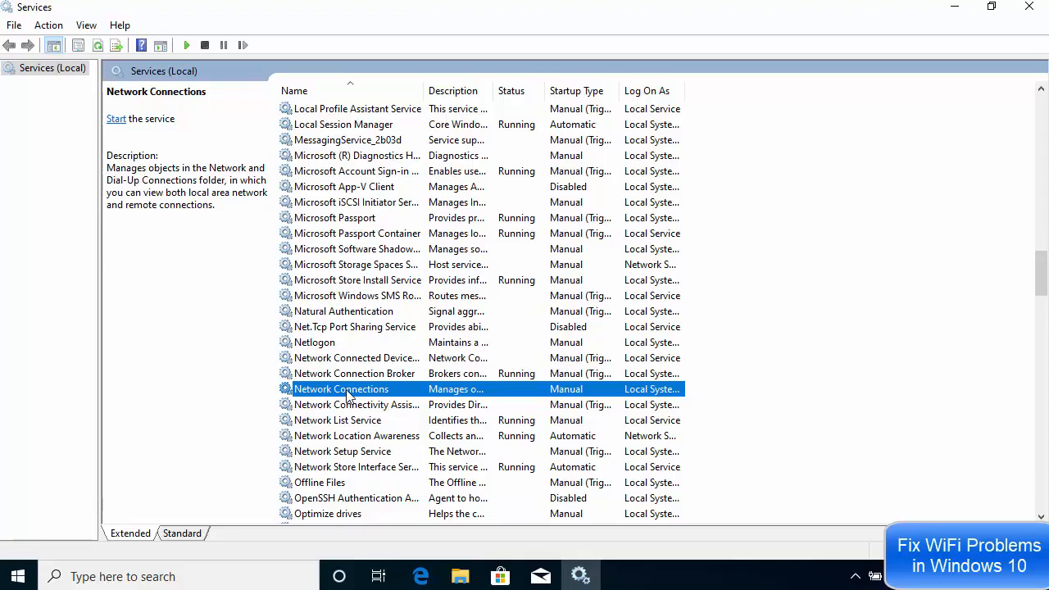
# Start the Network Connections service from its Properties dialog and close it with OK
pyautogui.rightClick(347, 394)
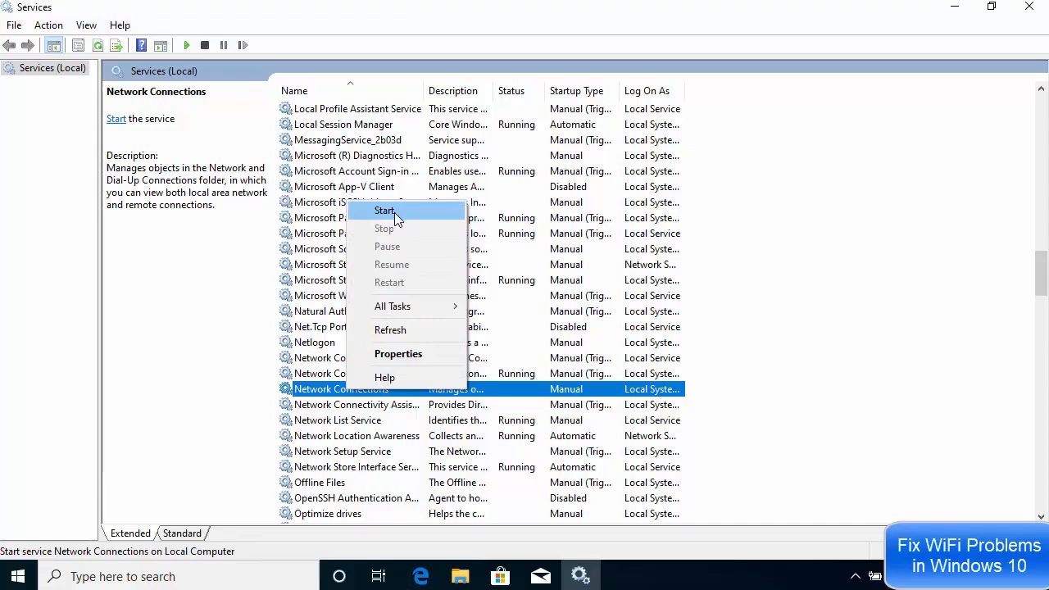
pyautogui.click(403, 361)
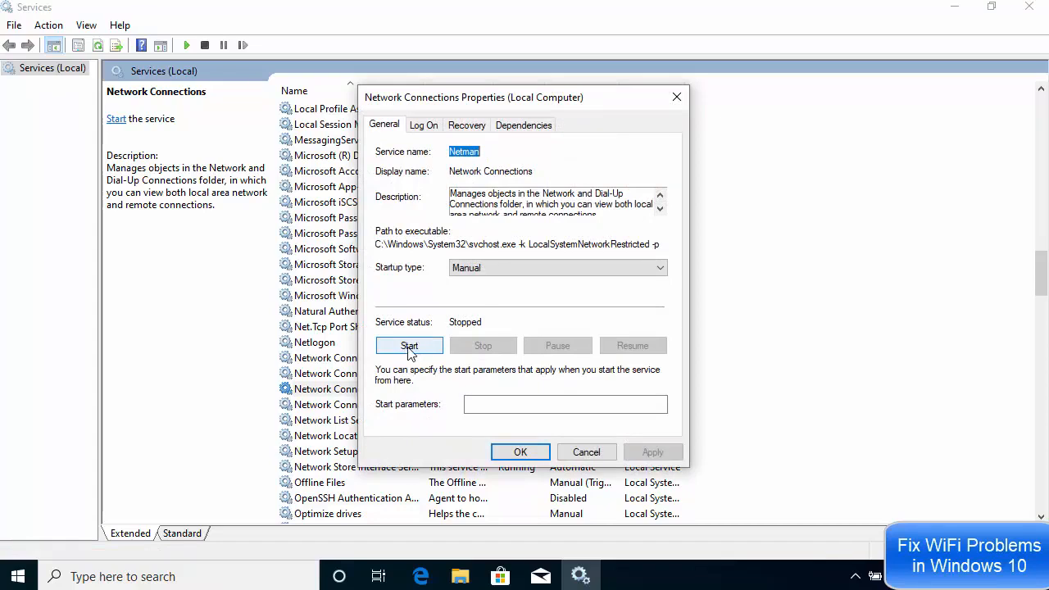
pyautogui.click(409, 347)
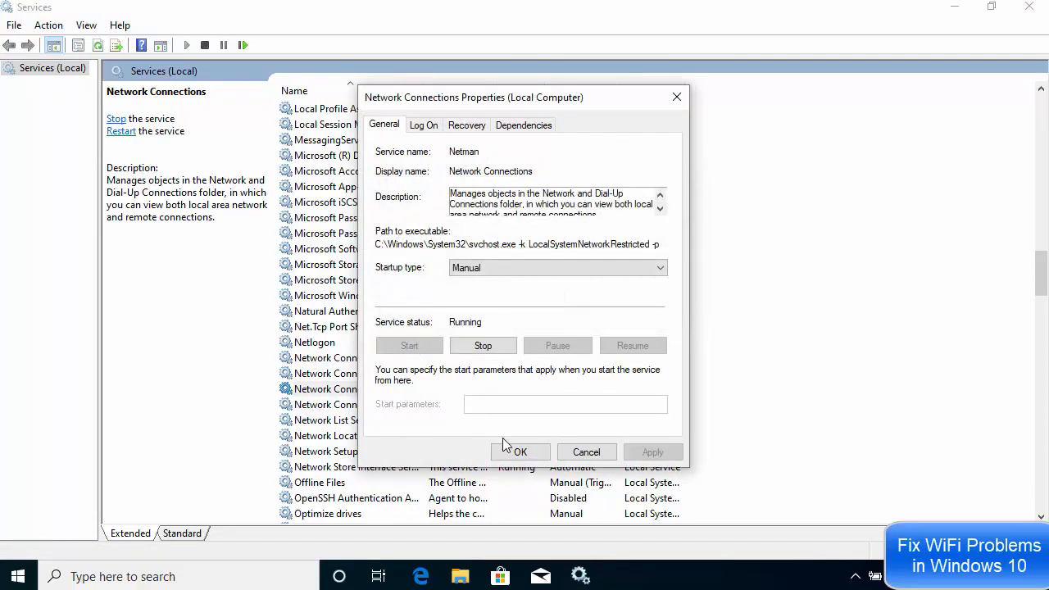
pyautogui.click(519, 451)
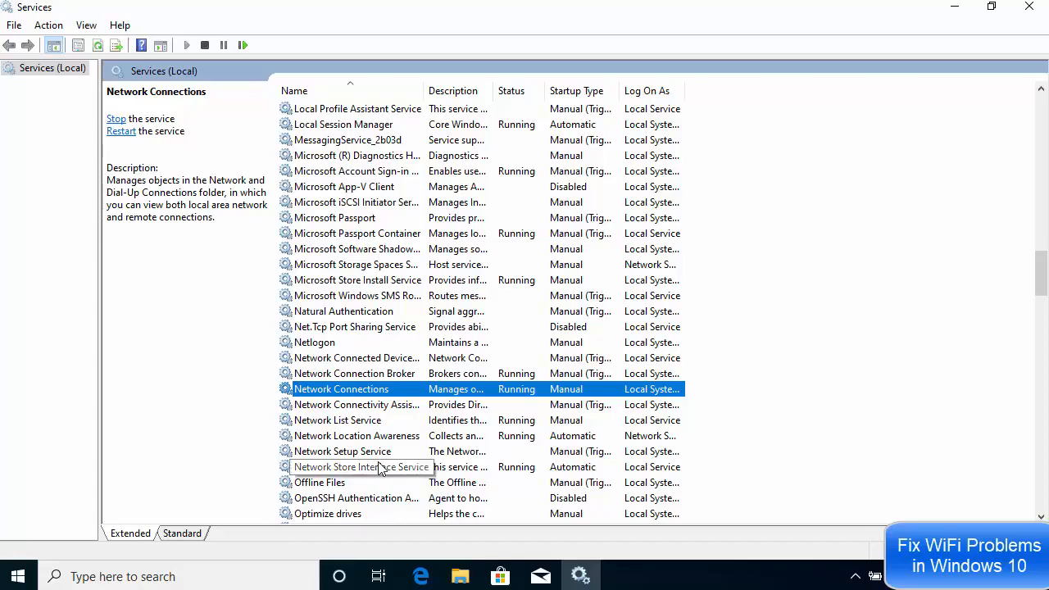
# Scroll to the Wi-Fi Direct Services Connection Manager Service and start it from its Properties
pyautogui.scroll(-1, 342, 409)
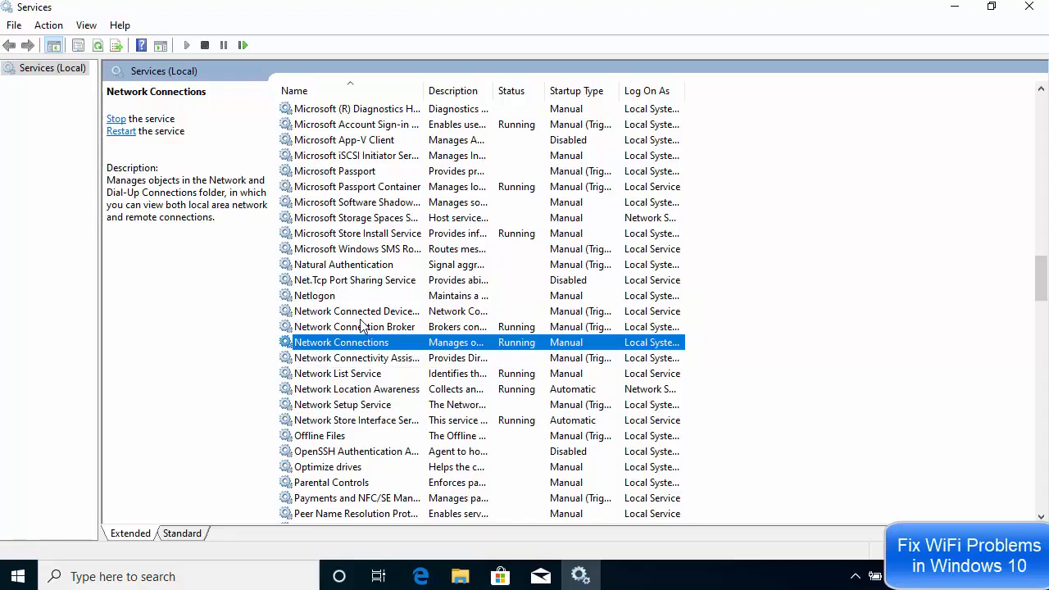
pyautogui.scroll(-3, 360, 326)
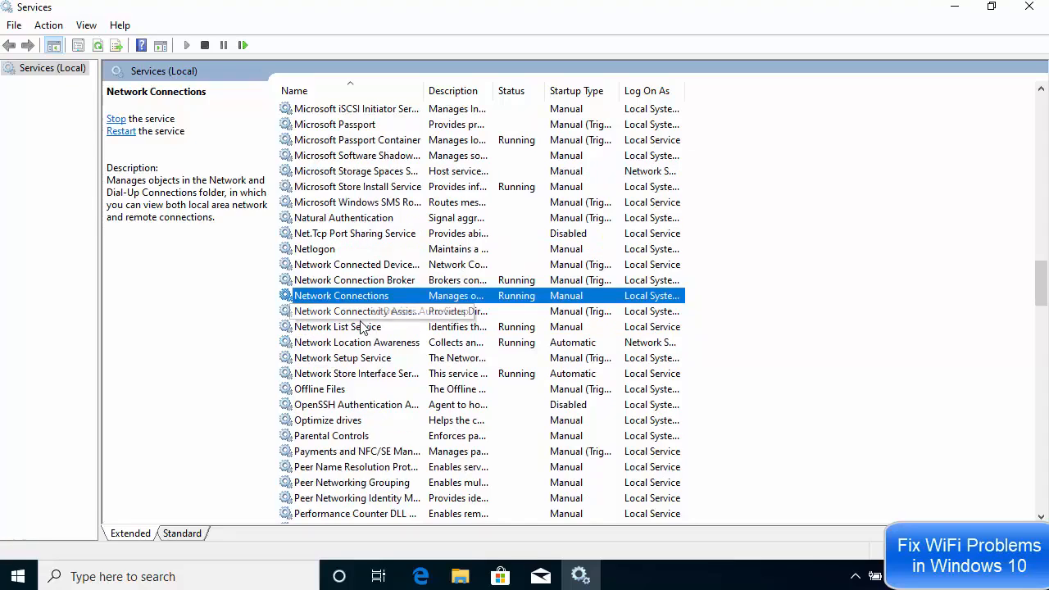
pyautogui.scroll(-8, 361, 326)
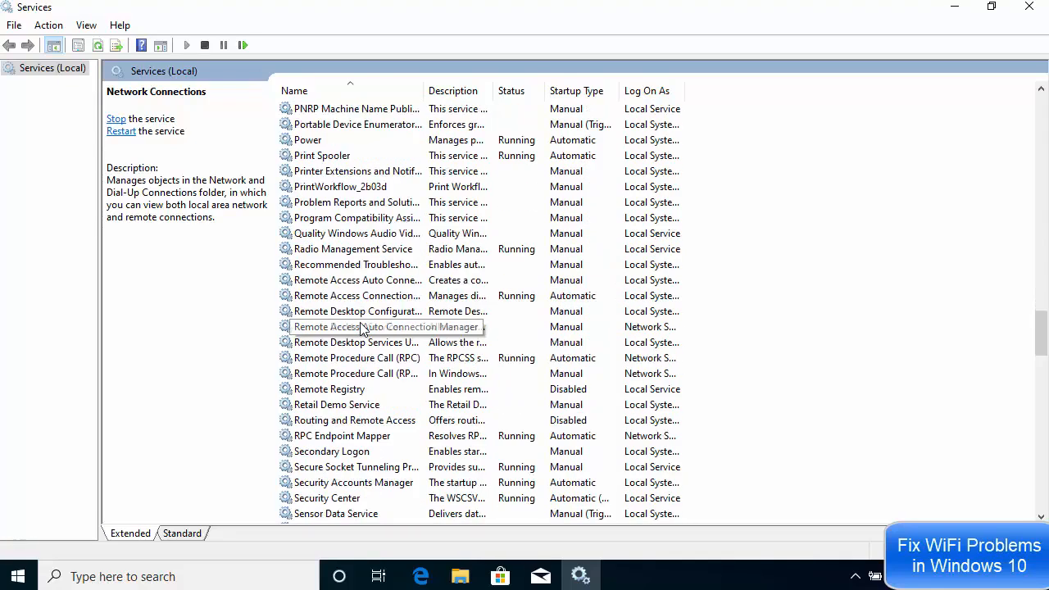
pyautogui.scroll(-9, 360, 326)
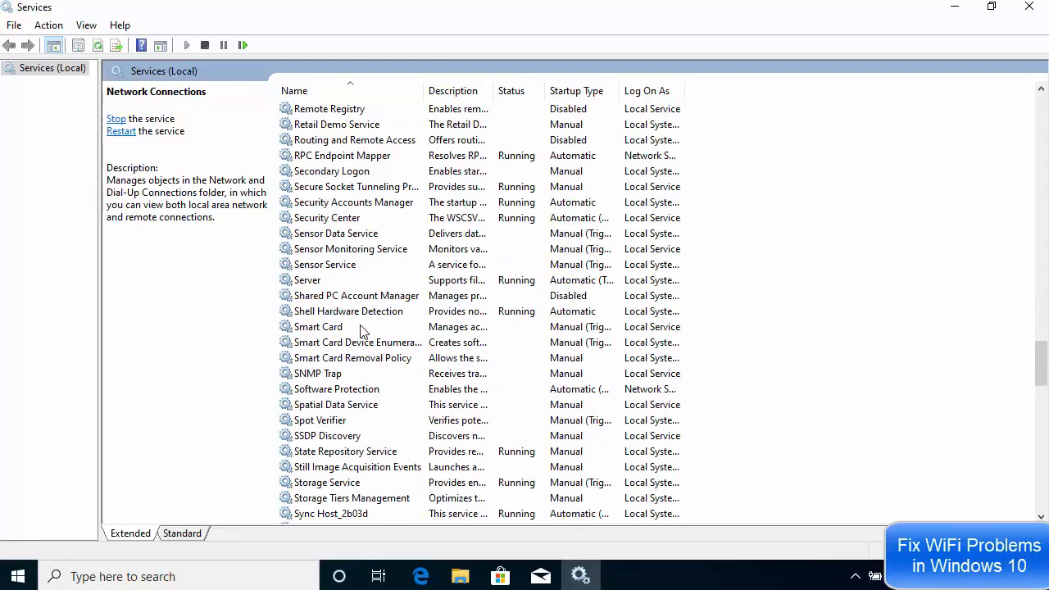
pyautogui.scroll(-6, 360, 326)
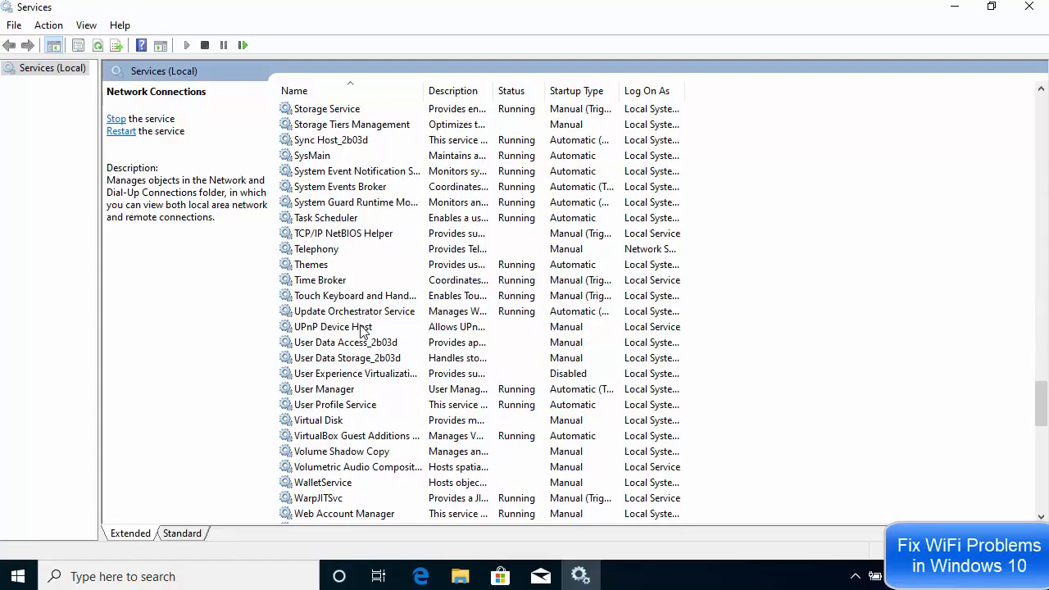
pyautogui.scroll(-2, 360, 330)
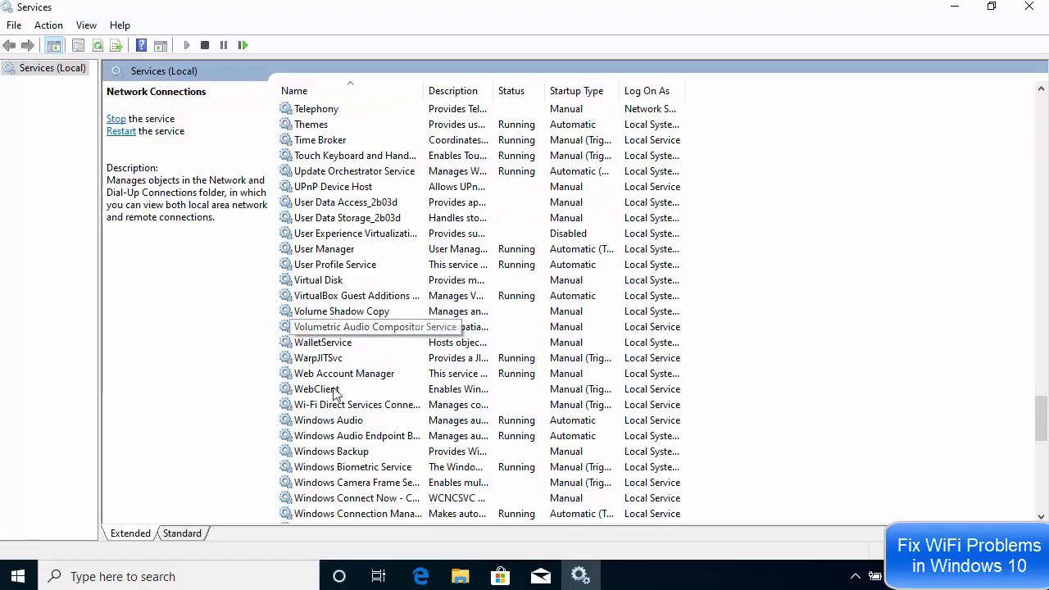
pyautogui.click(319, 406)
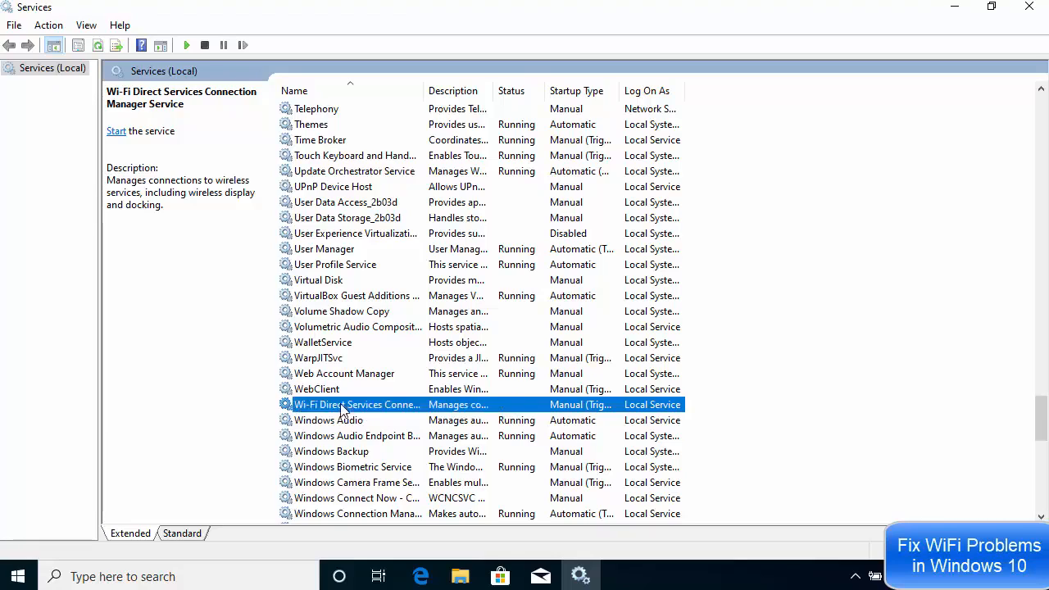
pyautogui.rightClick(341, 406)
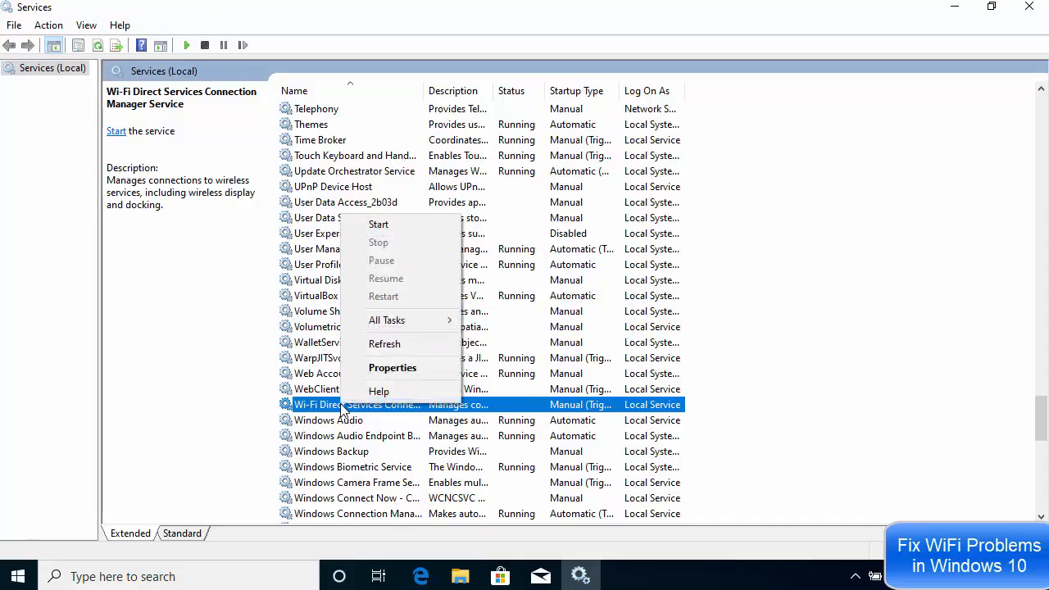
pyautogui.click(370, 375)
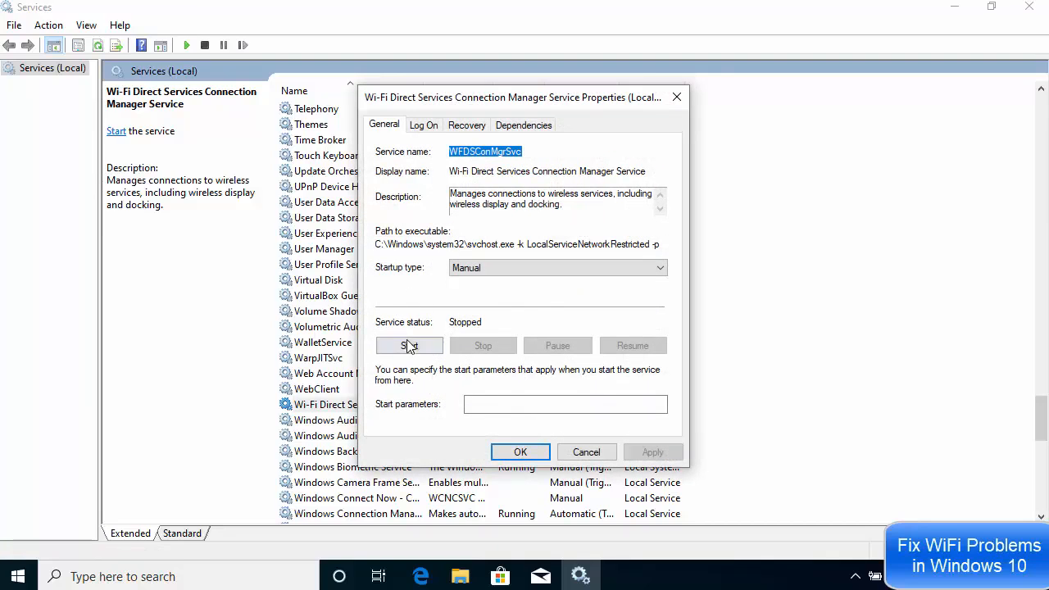
pyautogui.click(408, 347)
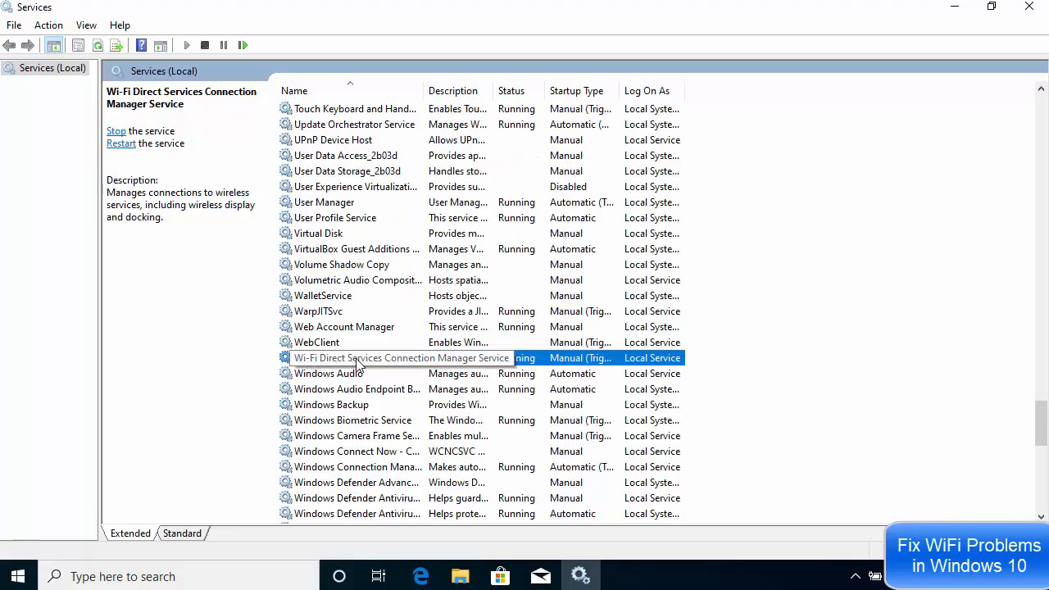
# Scroll further down the list and select the WLAN AutoConfig service
pyautogui.scroll(-8, 353, 362)
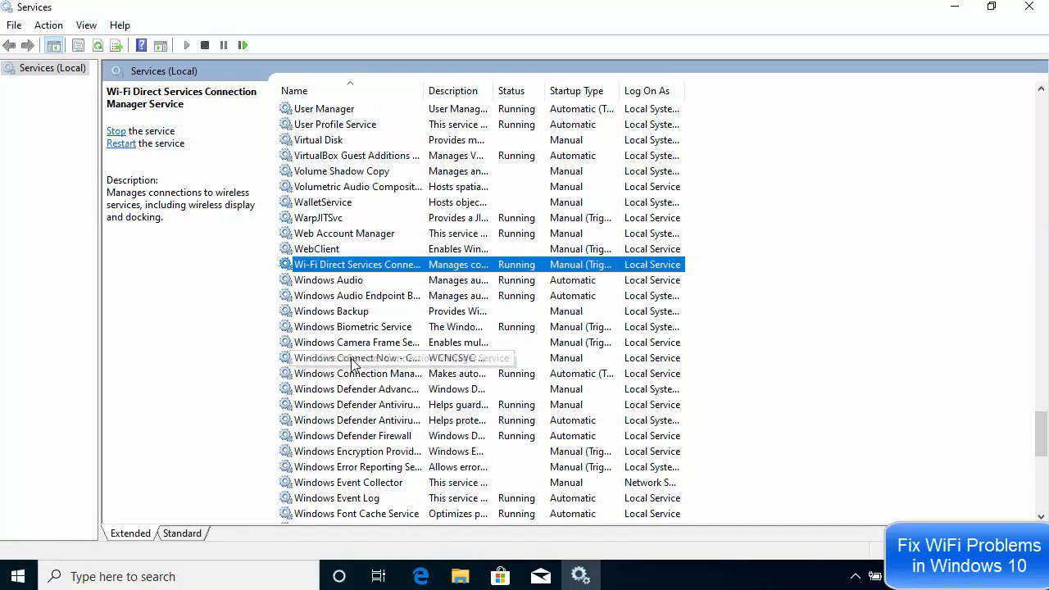
pyautogui.scroll(-5, 352, 362)
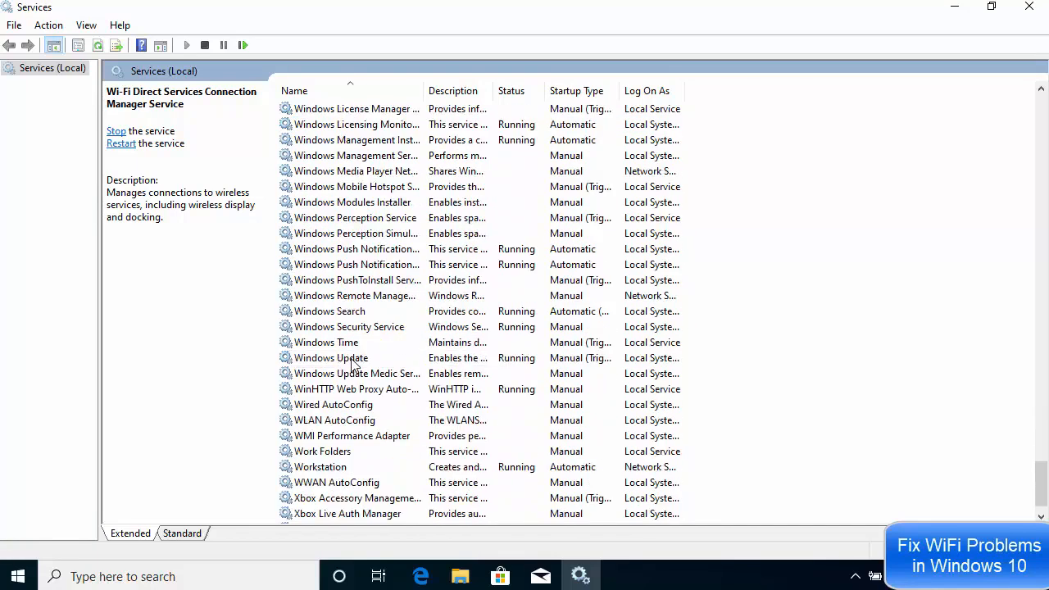
pyautogui.click(322, 389)
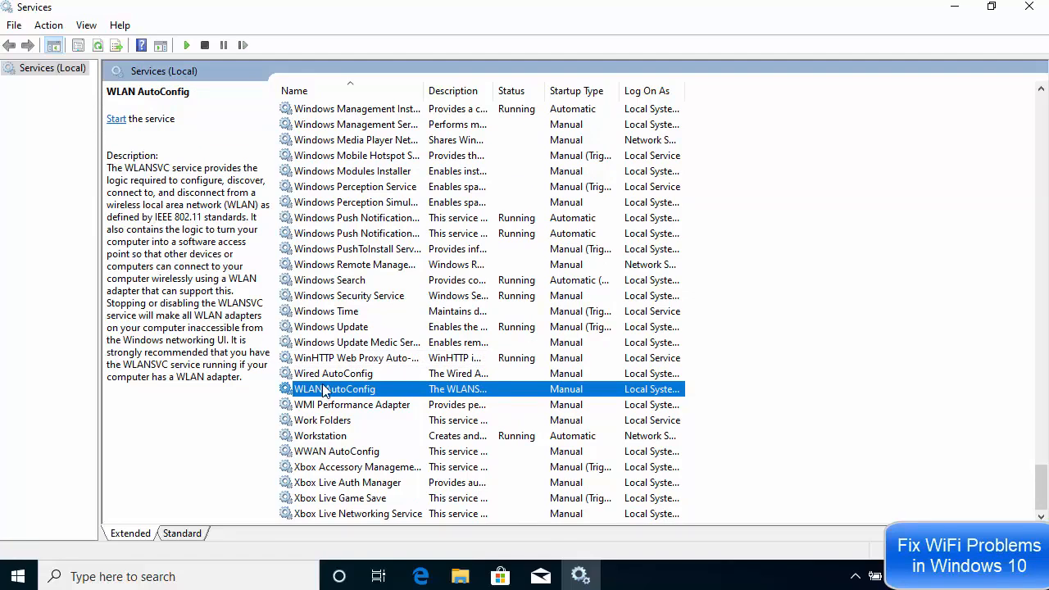
# Select WLAN AutoConfig, start it from its Properties dialog, then close the dialog with Cancel
pyautogui.click(321, 374)
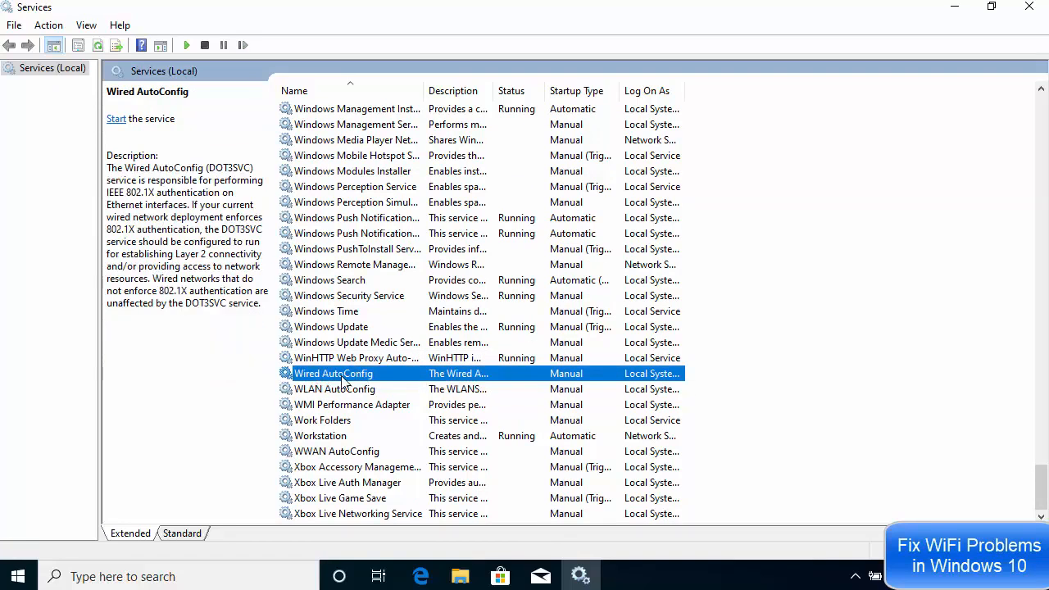
pyautogui.click(333, 392)
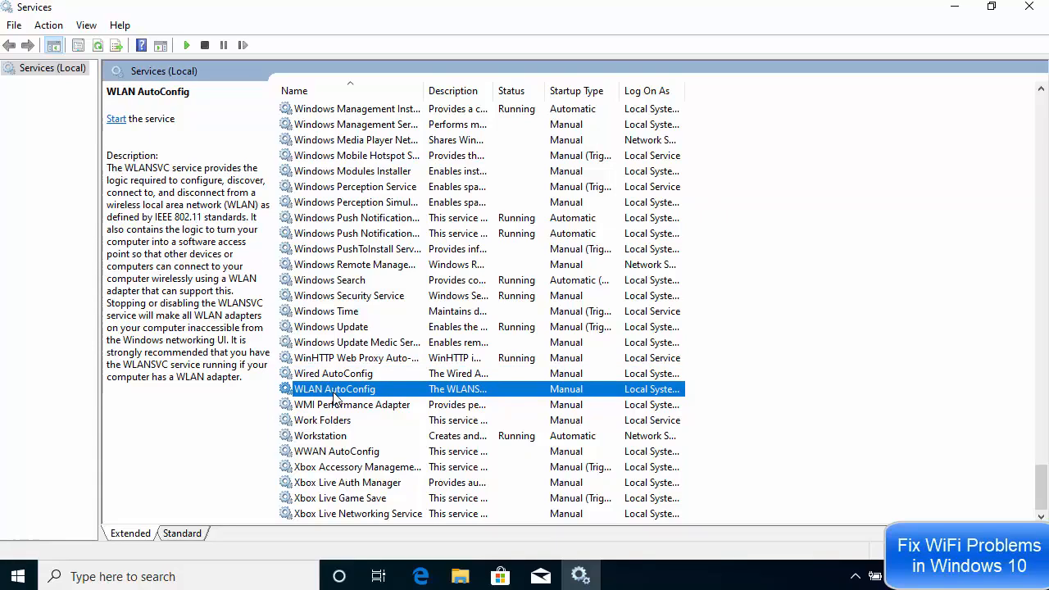
pyautogui.rightClick(354, 395)
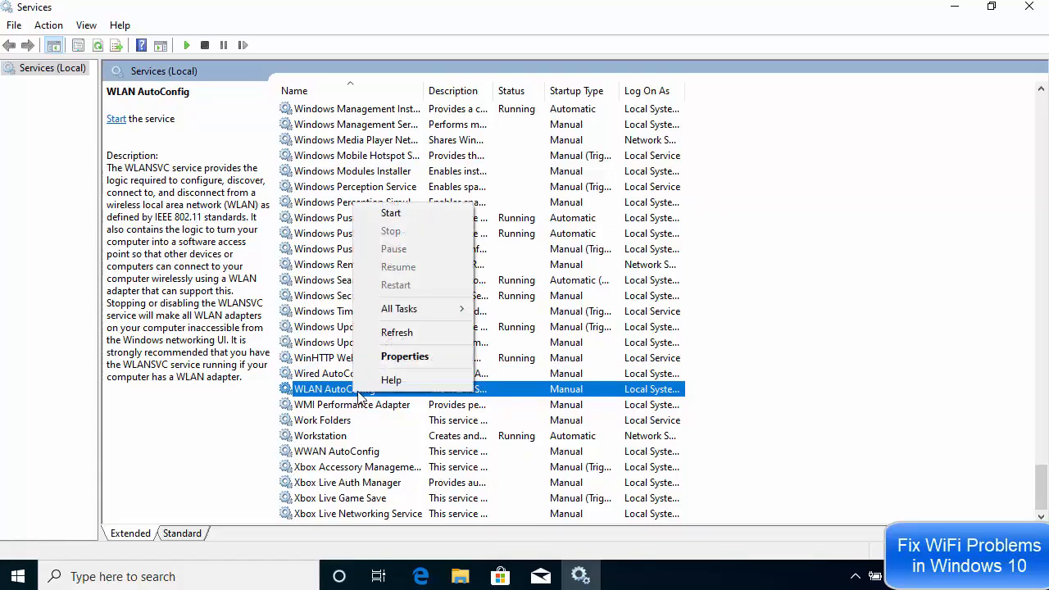
pyautogui.click(381, 360)
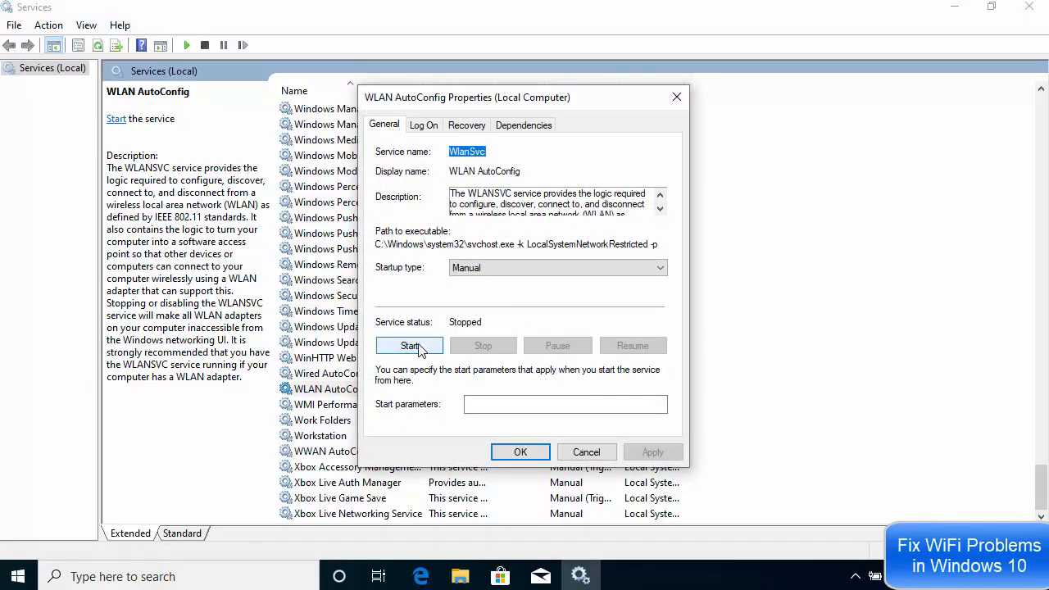
pyautogui.click(414, 346)
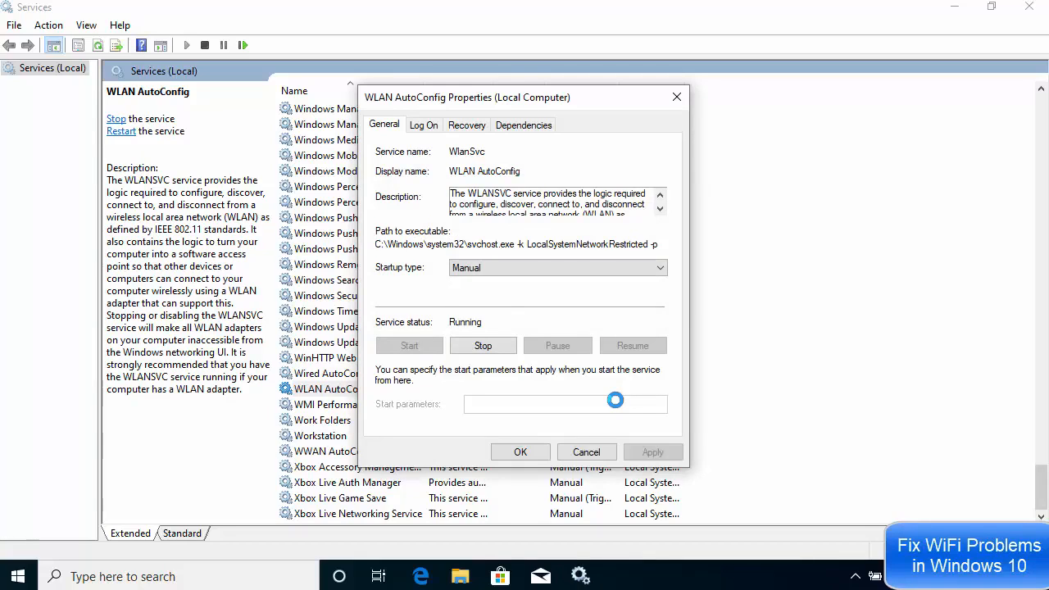
pyautogui.click(599, 451)
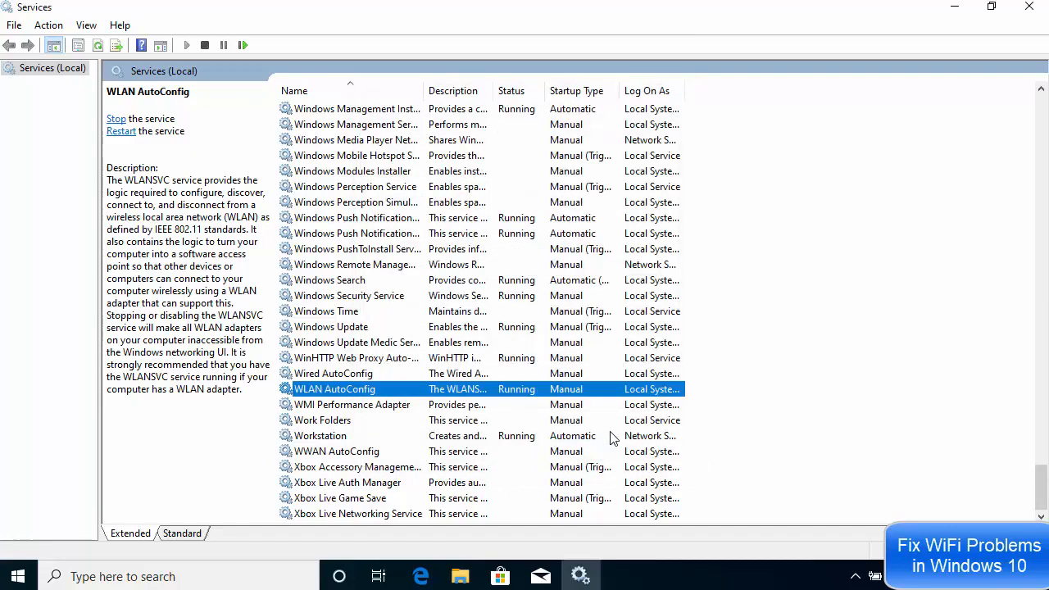
# Minimize Services, look over the five reset commands in Notepad, select 'netsh winsock reset', then minimize Notepad
pyautogui.click(955, 15)
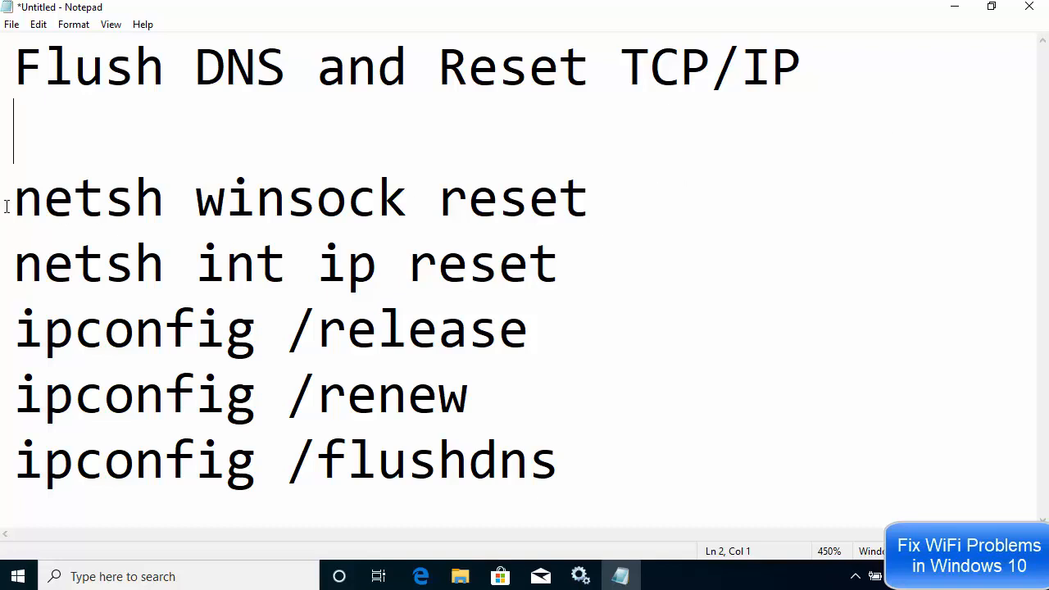
pyautogui.moveTo(6, 206); pyautogui.dragTo(561, 448)
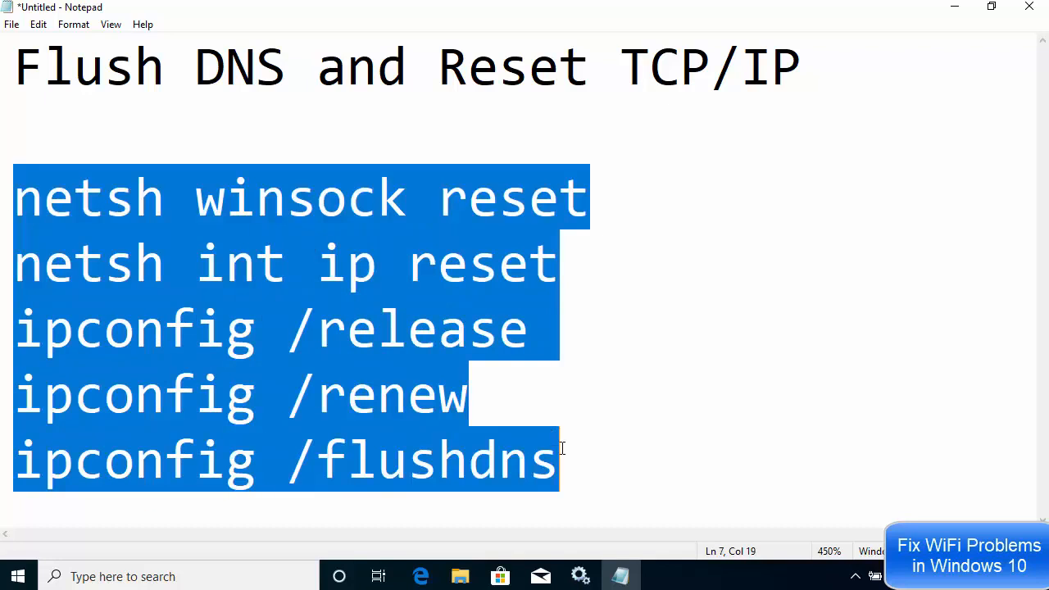
pyautogui.click(600, 227)
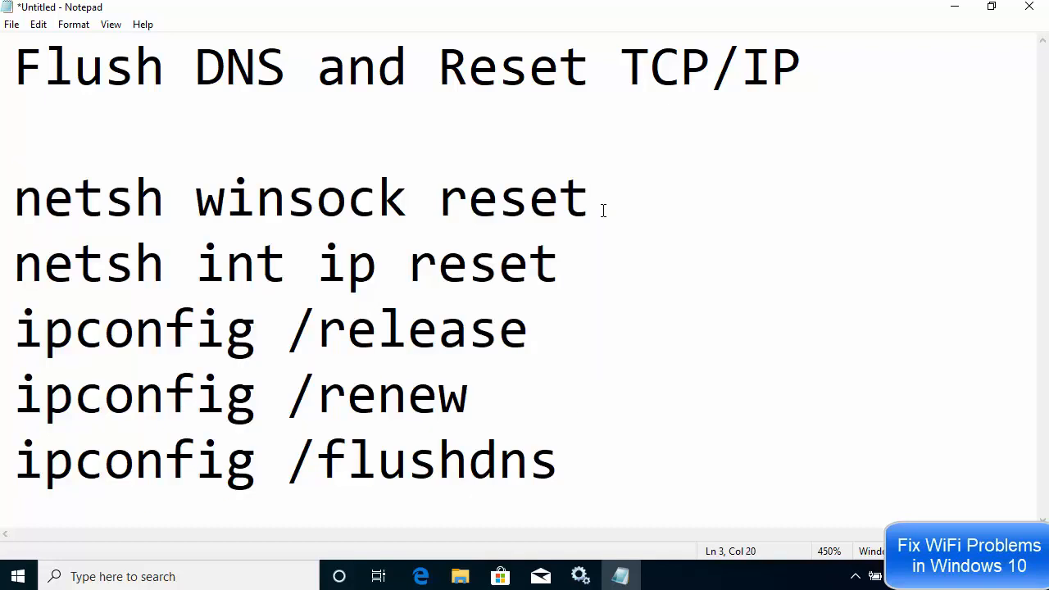
pyautogui.moveTo(602, 210); pyautogui.dragTo(17, 205)
pyautogui.hotkey('ctrl', 'c')
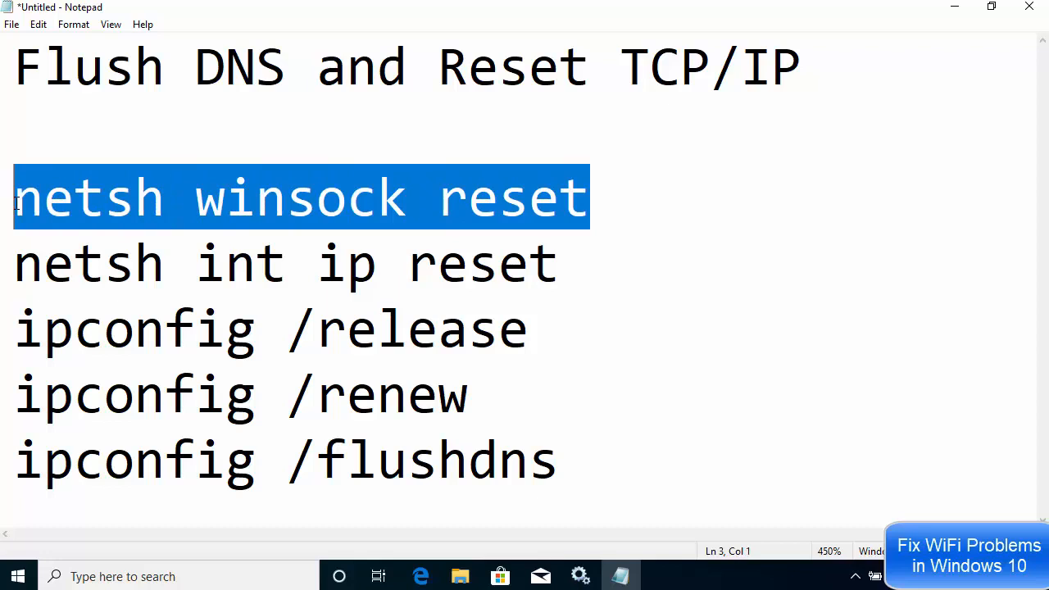
pyautogui.click(954, 8)
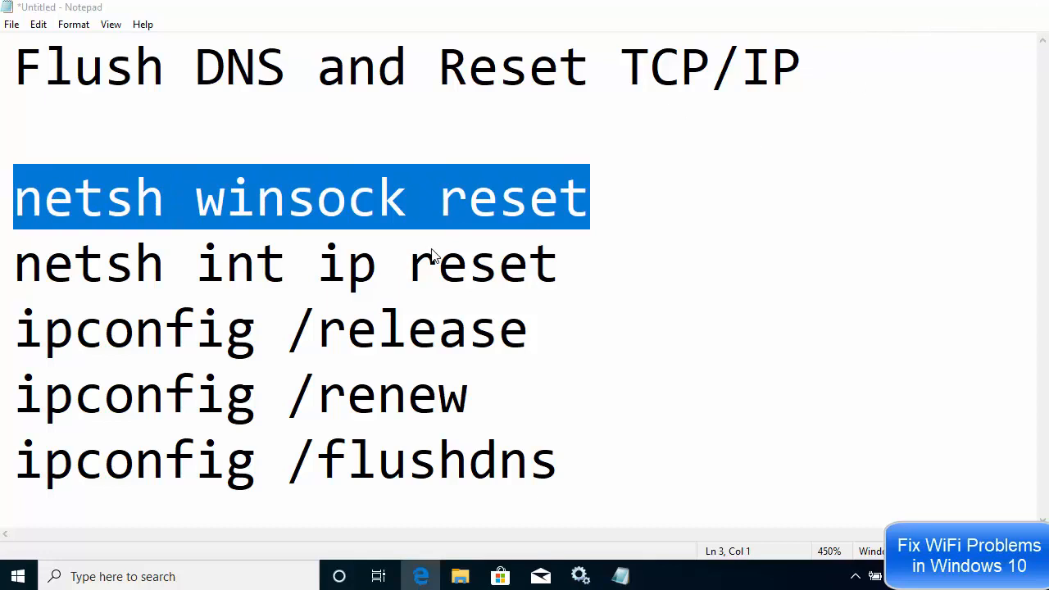
# Search for cmd and launch Command Prompt as administrator
pyautogui.click(160, 576)
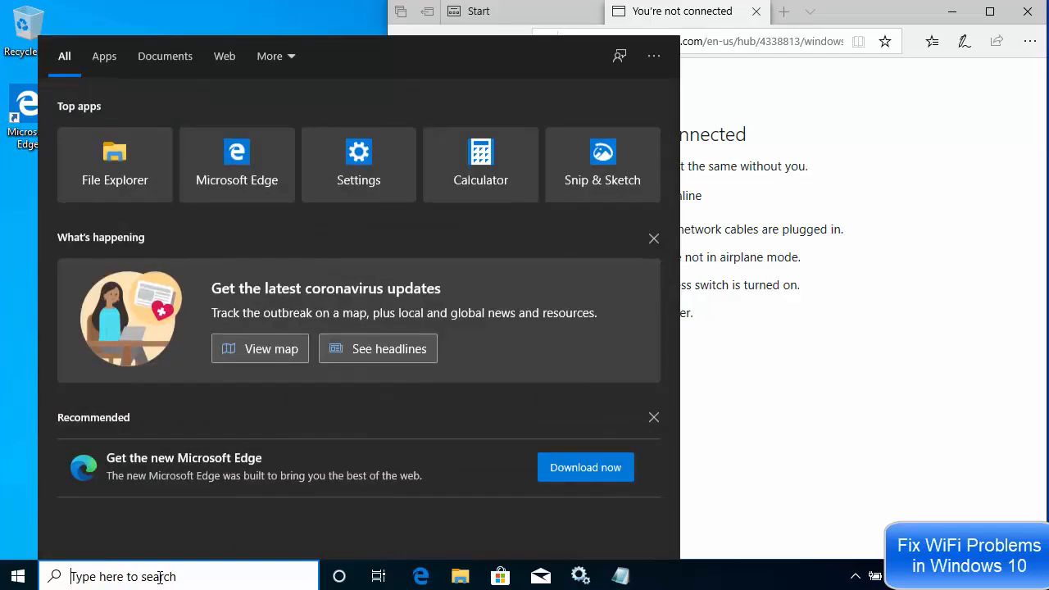
pyautogui.write('cmd')
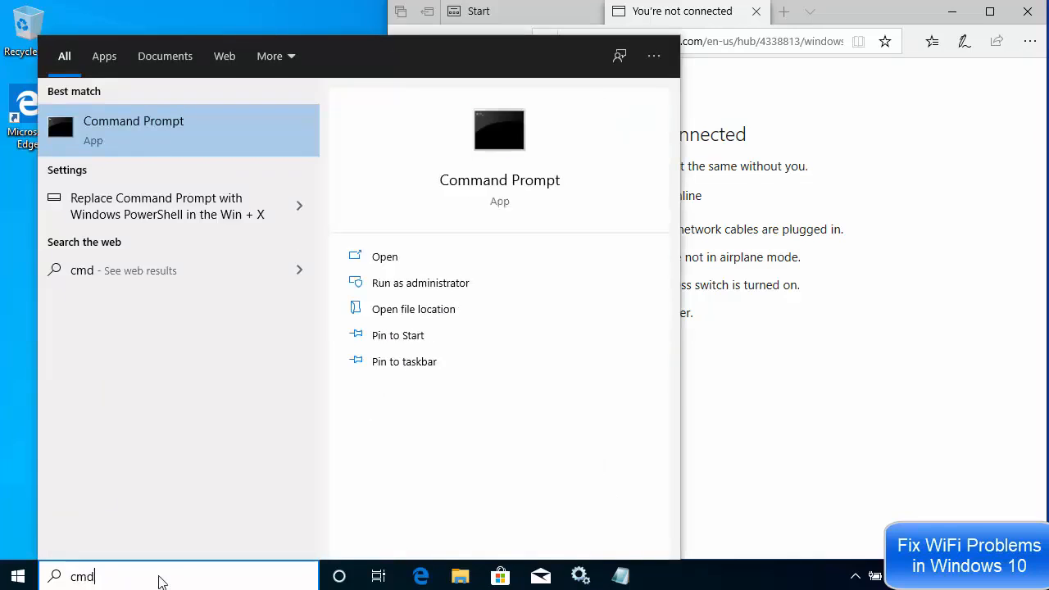
pyautogui.rightClick(132, 126)
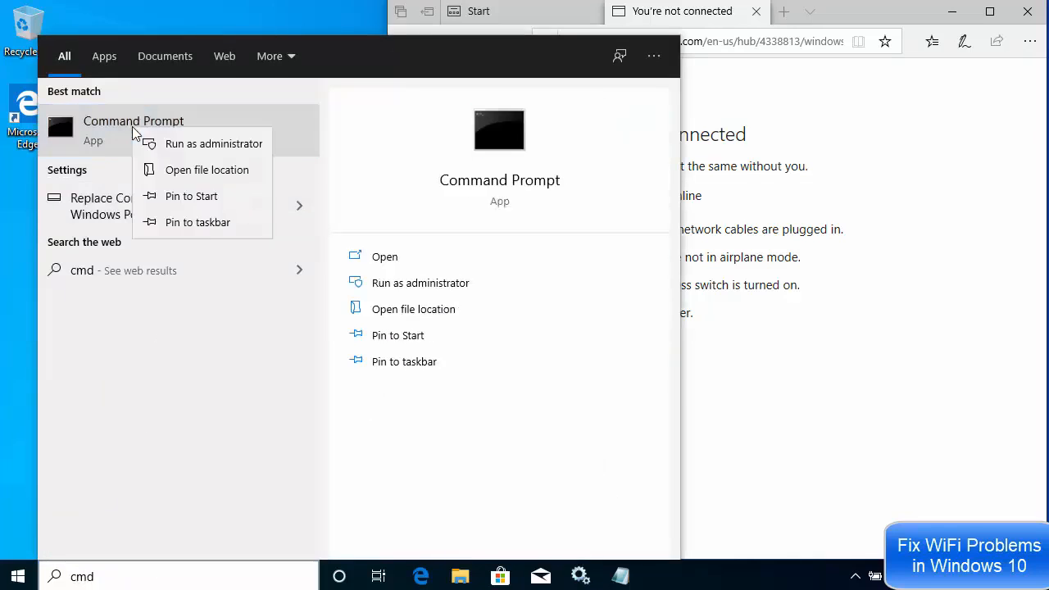
pyautogui.click(196, 148)
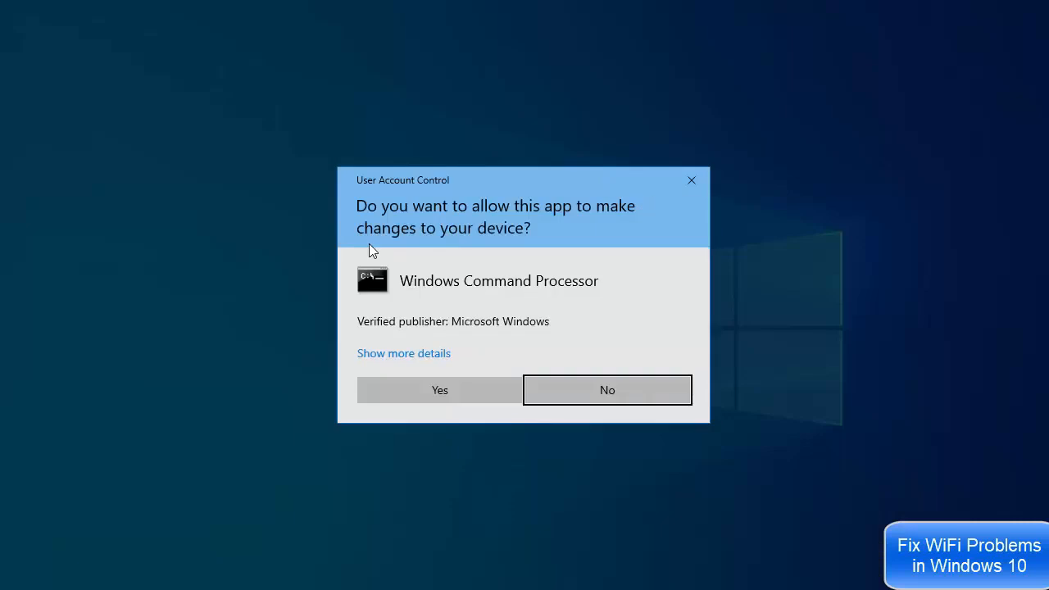
pyautogui.click(467, 391)
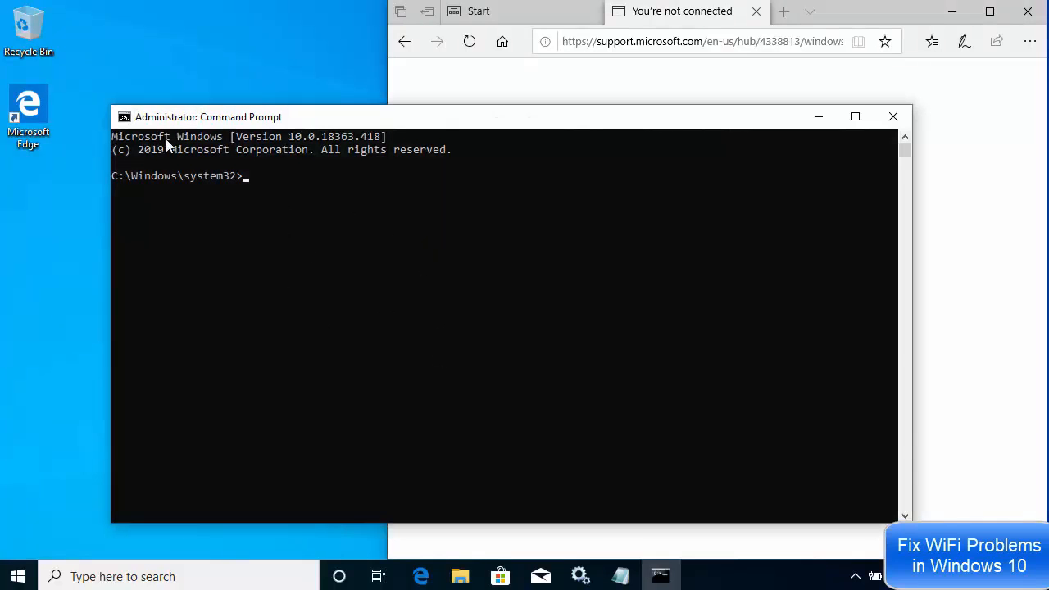
# Set the console font to Consolas size 28 in Properties and maximize the window
pyautogui.click(124, 117)
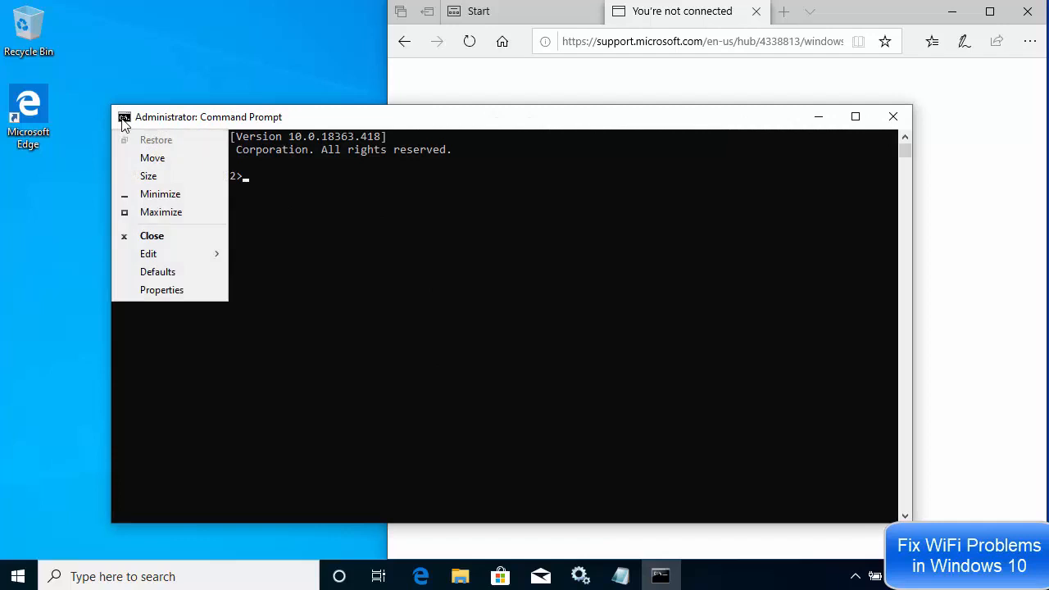
pyautogui.click(161, 290)
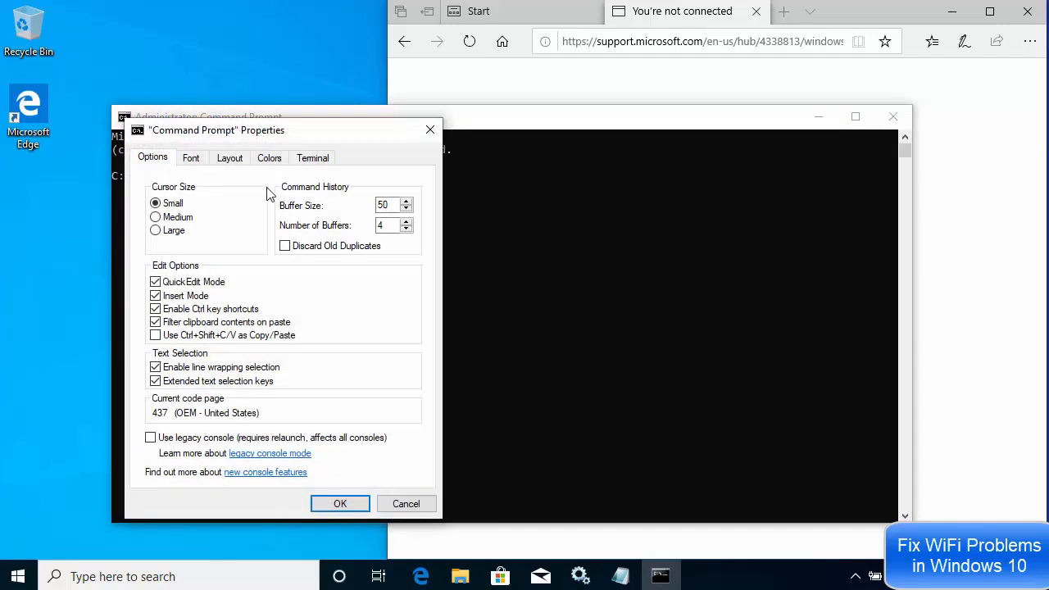
pyautogui.click(197, 158)
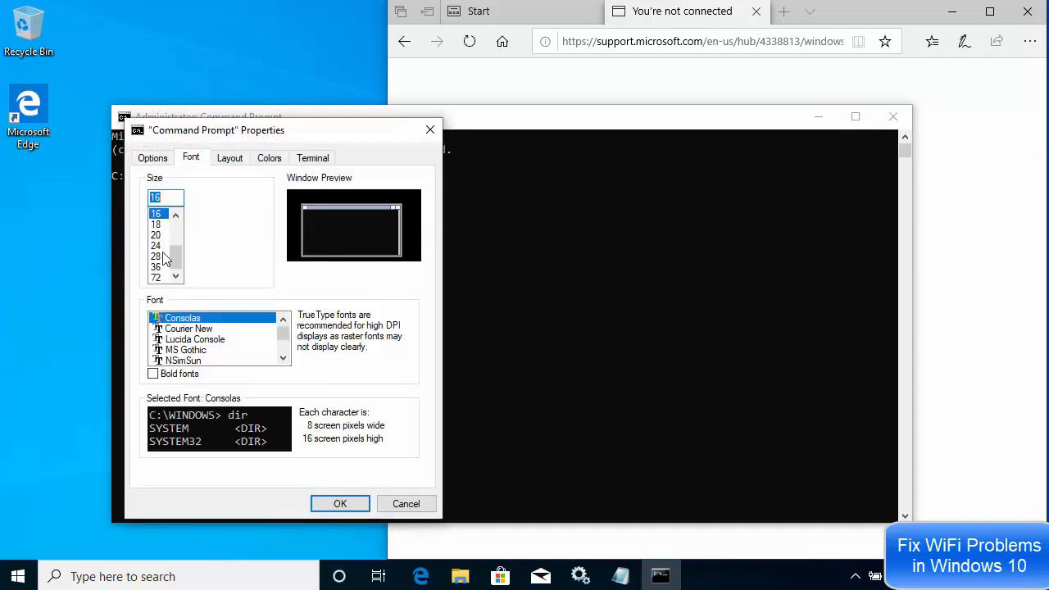
pyautogui.click(155, 245)
pyautogui.click(160, 256)
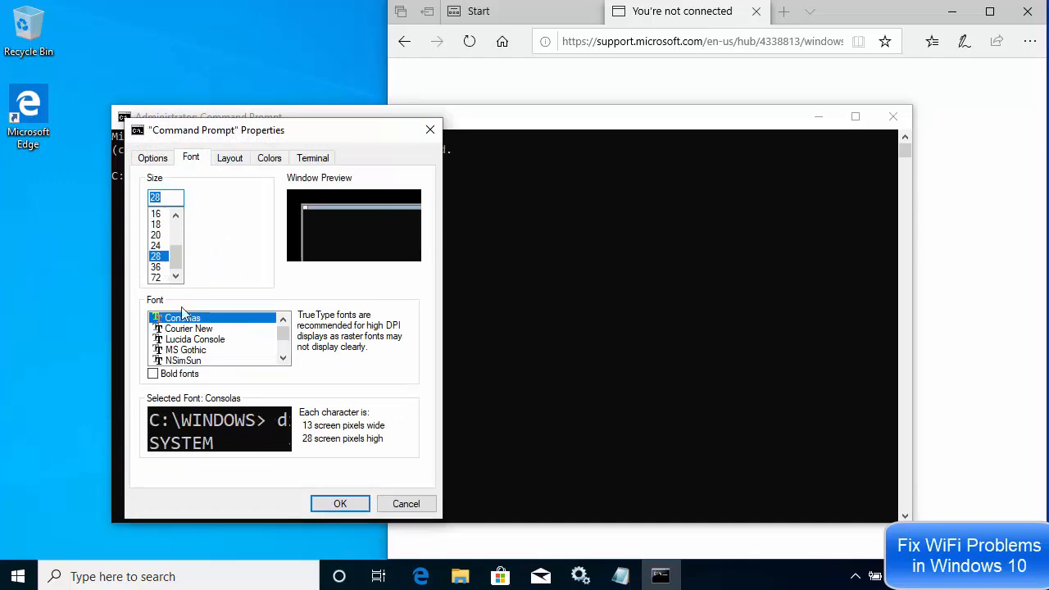
pyautogui.click(331, 503)
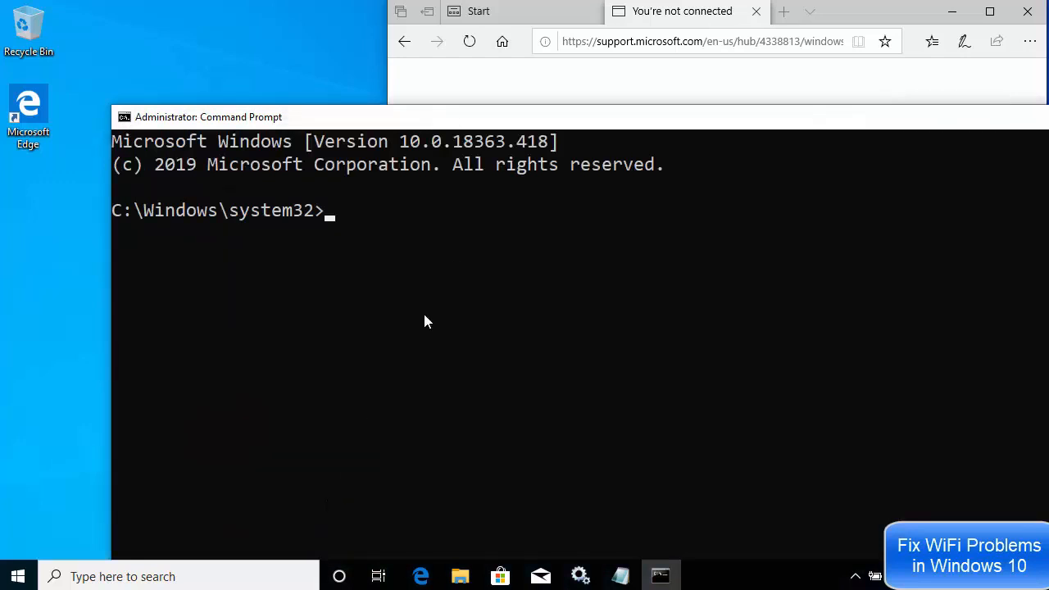
pyautogui.doubleClick(460, 116)
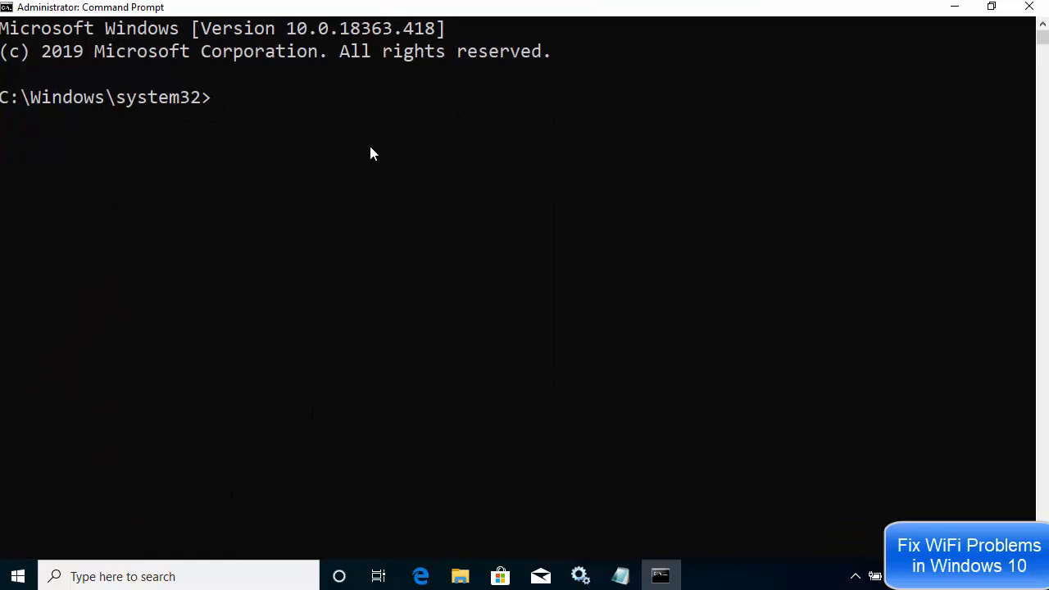
# Paste and run 'netsh winsock reset' in Command Prompt, then return to the Notepad list
pyautogui.rightClick(286, 114)
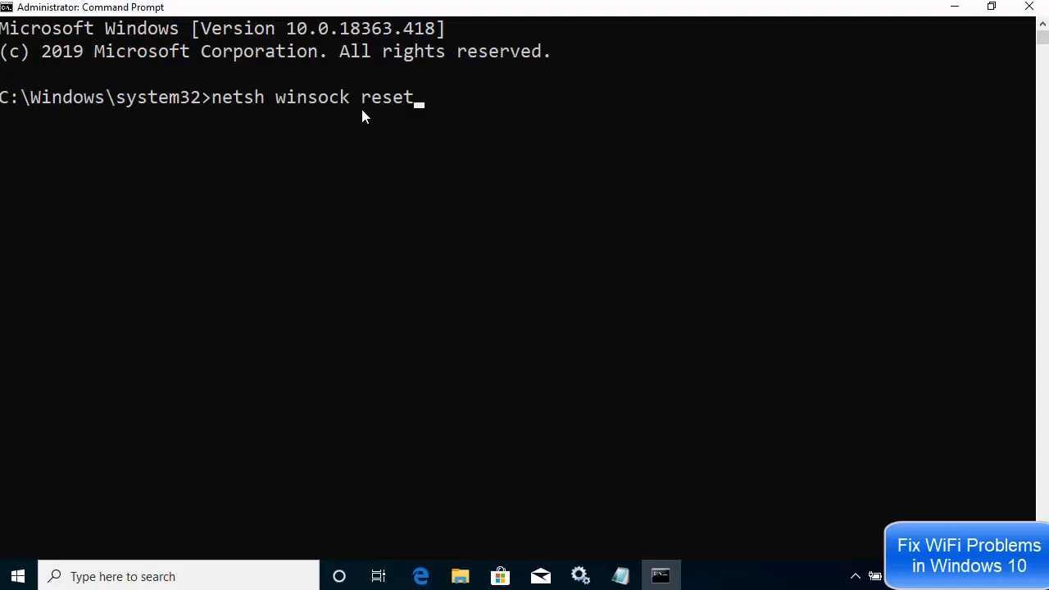
pyautogui.press('Return')
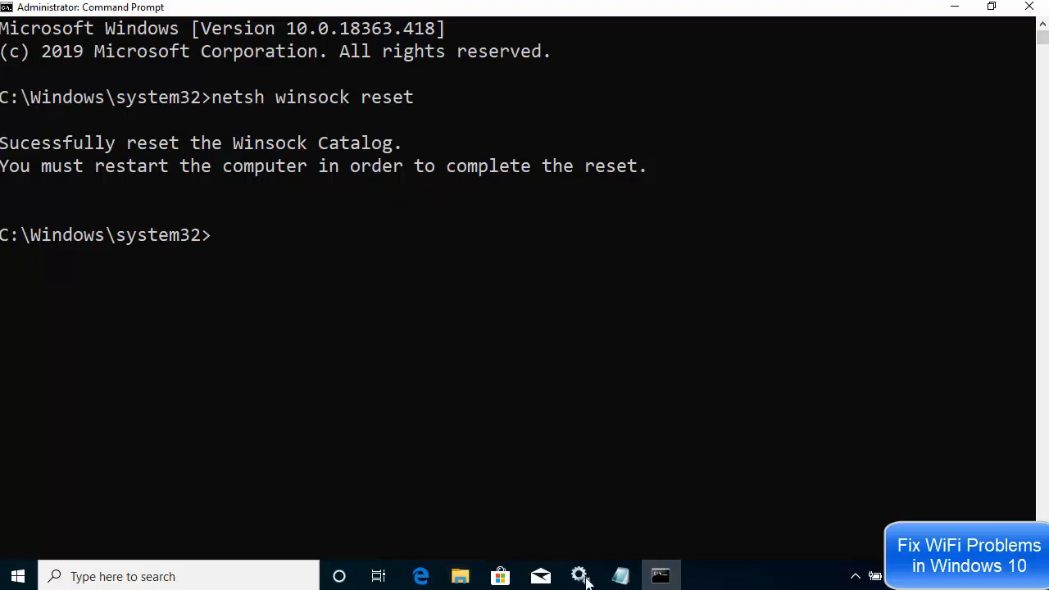
pyautogui.click(620, 576)
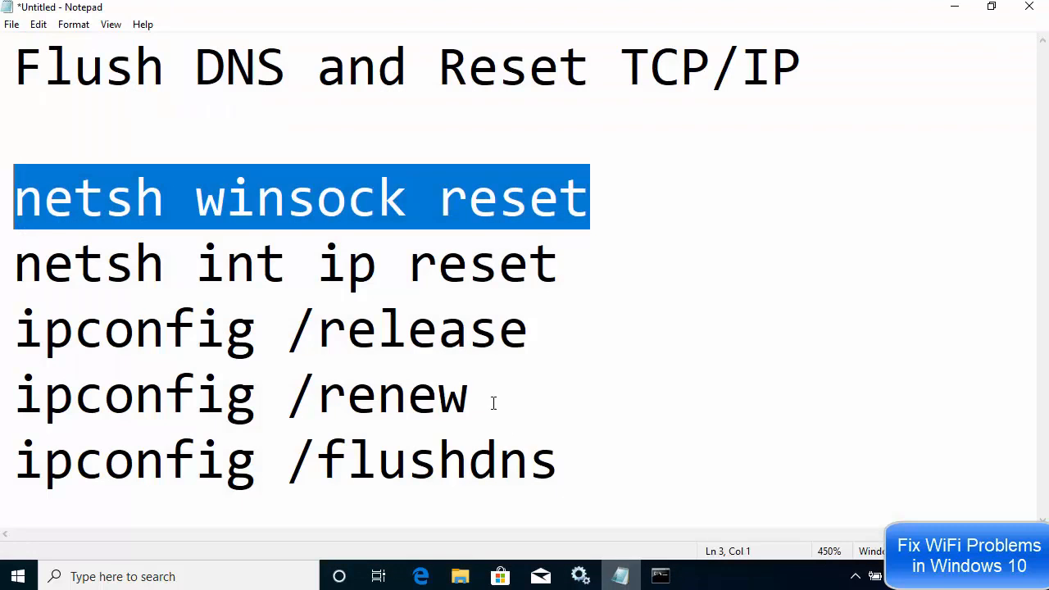
pyautogui.click(435, 283)
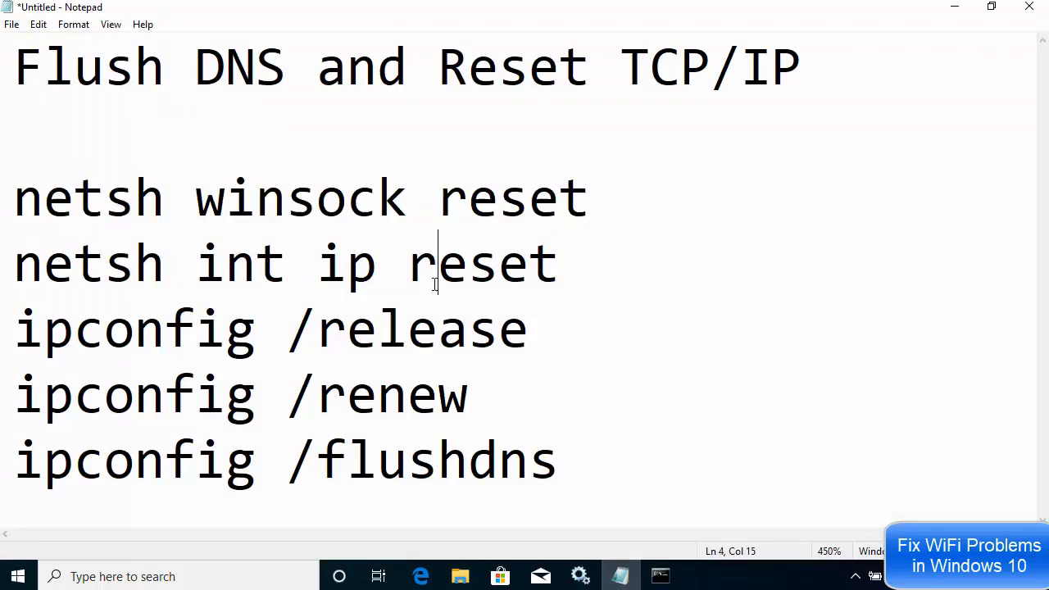
# Copy 'netsh int ip reset' from Notepad, run it in Command Prompt, then return to Notepad
pyautogui.moveTo(558, 270); pyautogui.dragTo(13, 266)
pyautogui.hotkey('ctrl', 'c')
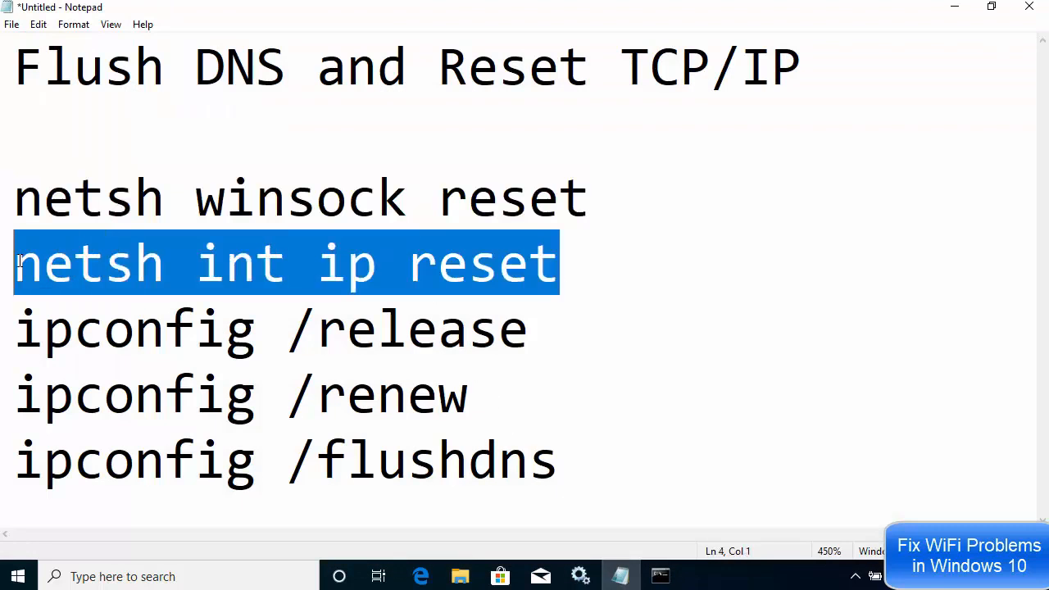
pyautogui.click(954, 7)
pyautogui.click(461, 252)
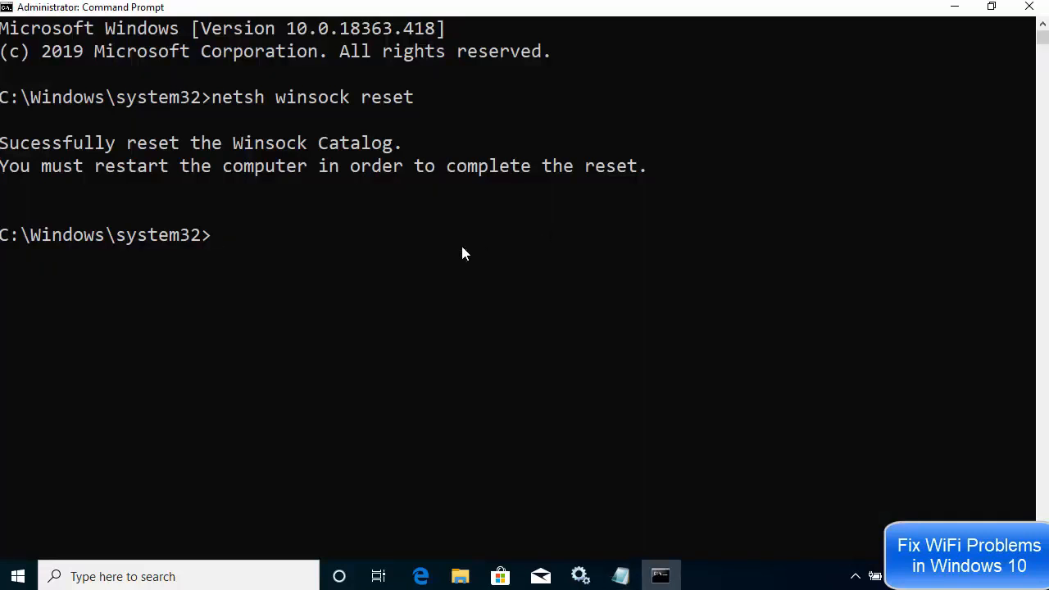
pyautogui.rightClick(462, 253)
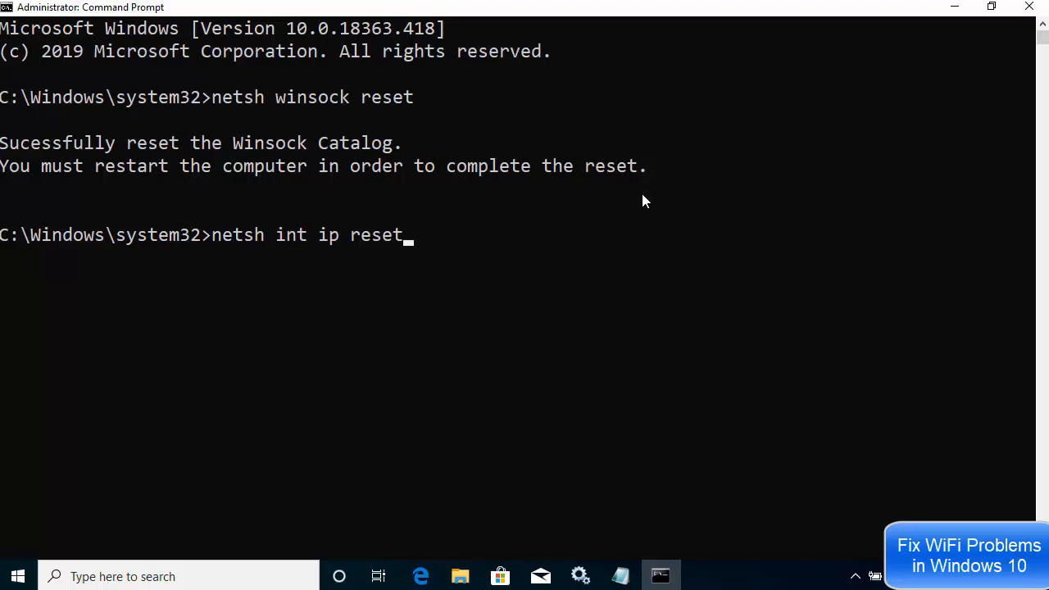
pyautogui.press('Return')
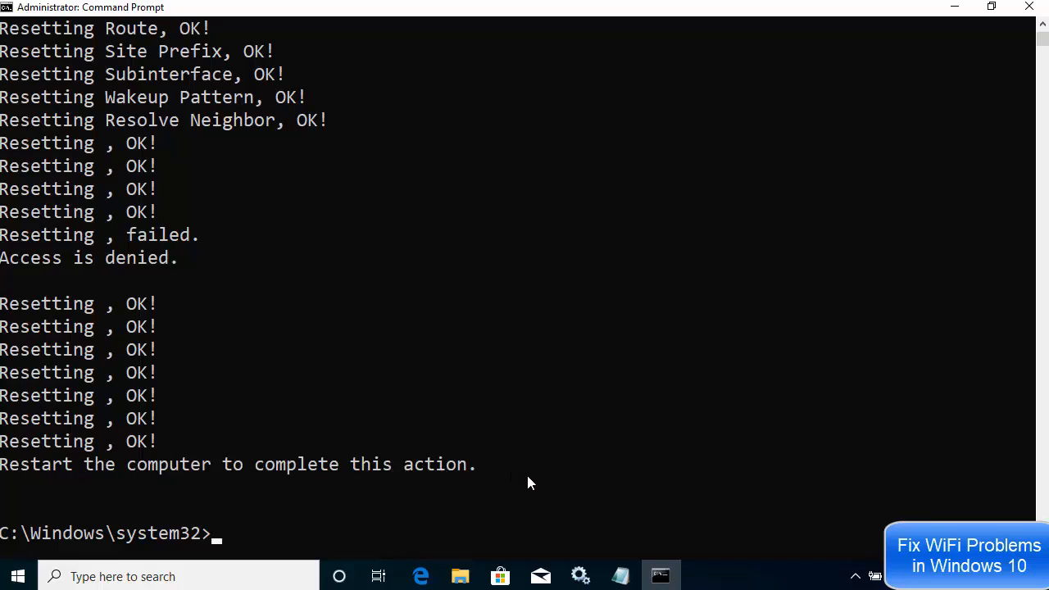
pyautogui.click(620, 577)
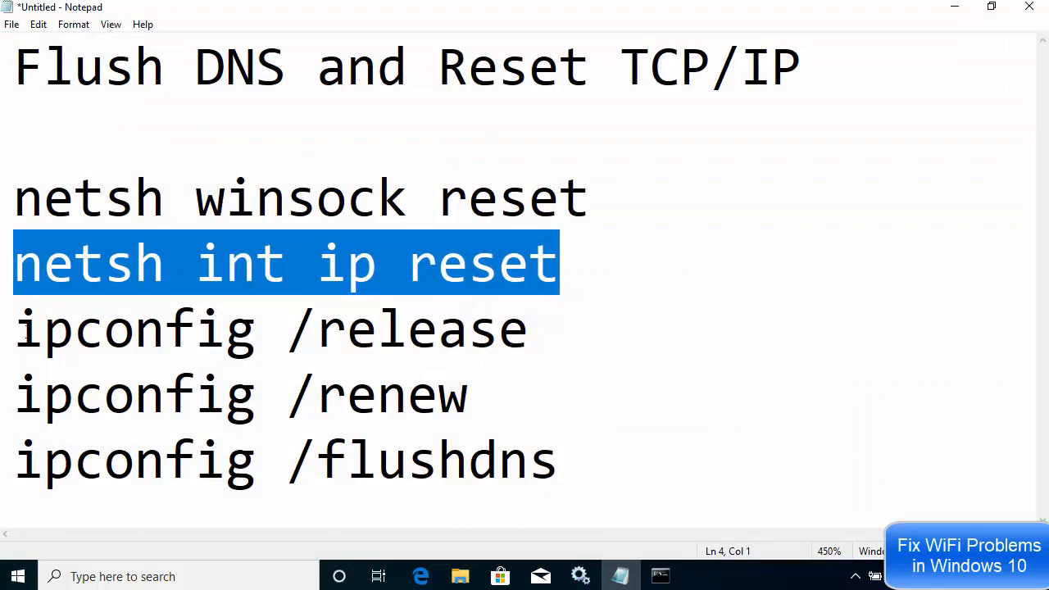
# Copy 'ipconfig /release' from Notepad, run it in Command Prompt, then return to Notepad
pyautogui.moveTo(11, 332); pyautogui.dragTo(581, 340)
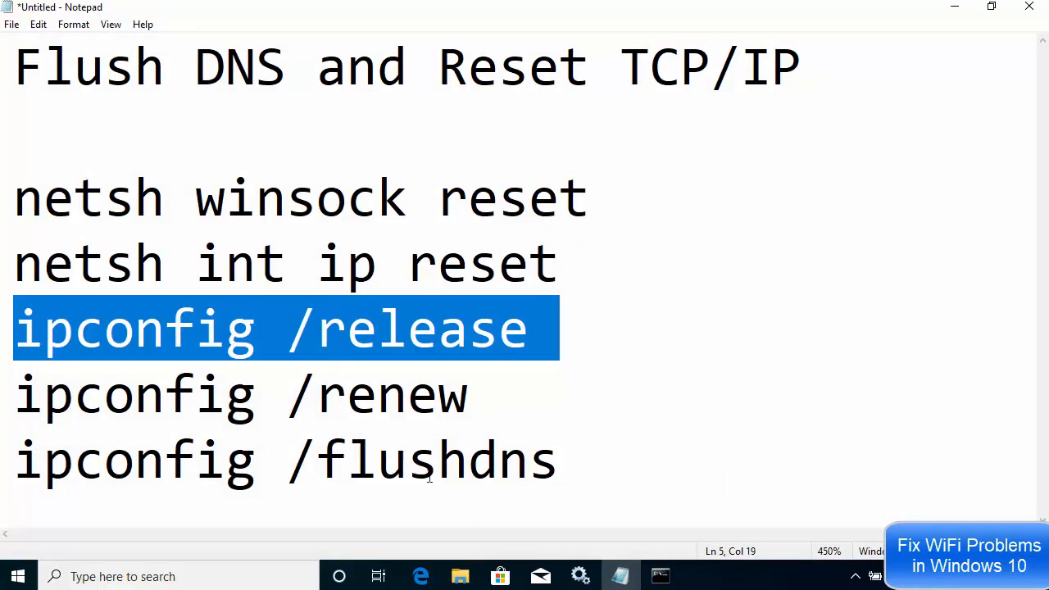
pyautogui.click(954, 8)
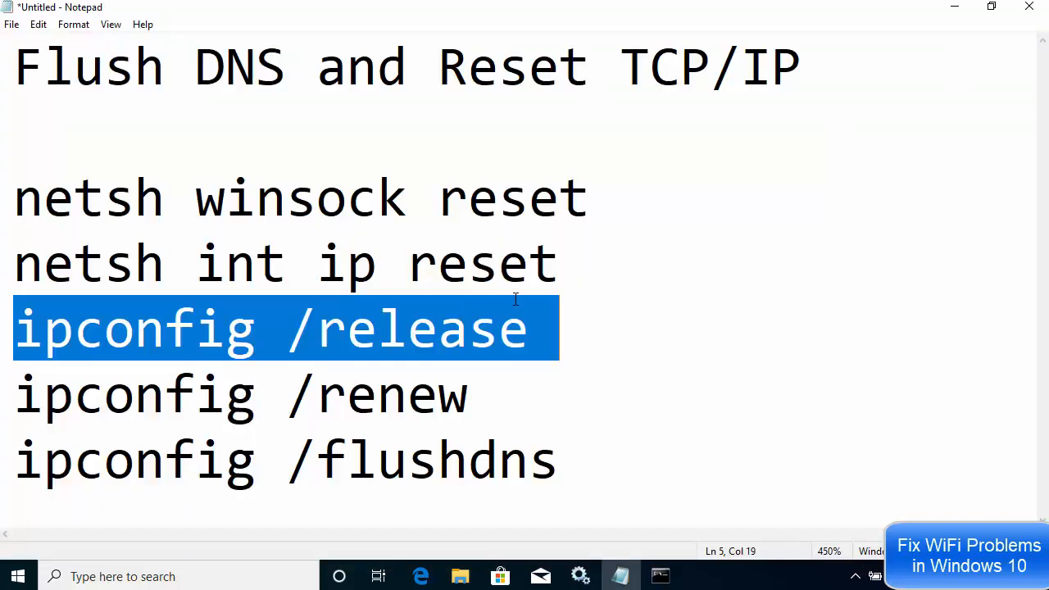
pyautogui.click(515, 299)
pyautogui.moveTo(528, 327); pyautogui.dragTo(3, 327)
pyautogui.hotkey('ctrl', 'c')
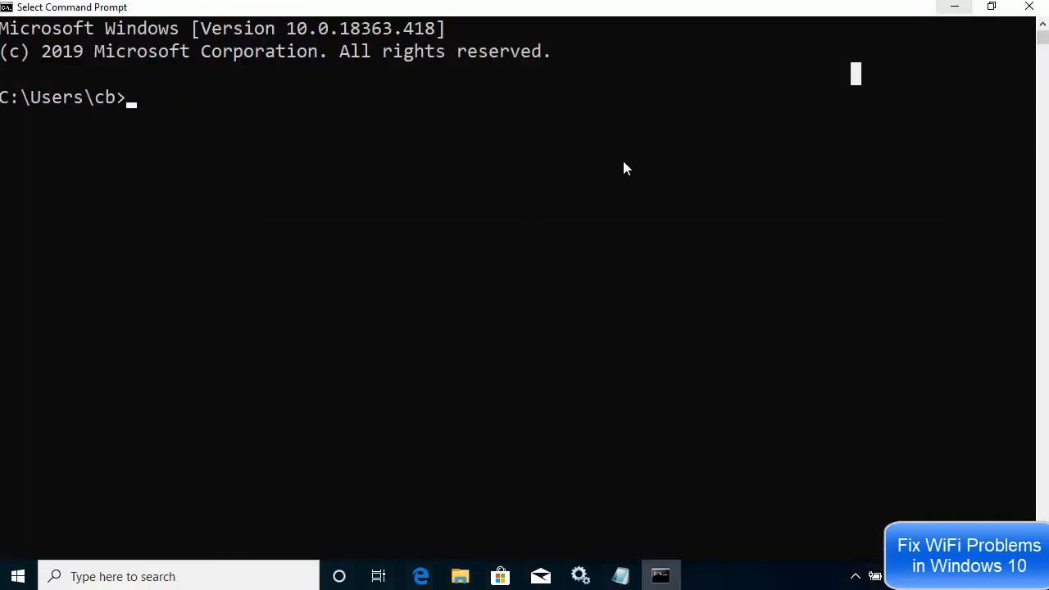
pyautogui.click(483, 197)
pyautogui.rightClick(483, 205)
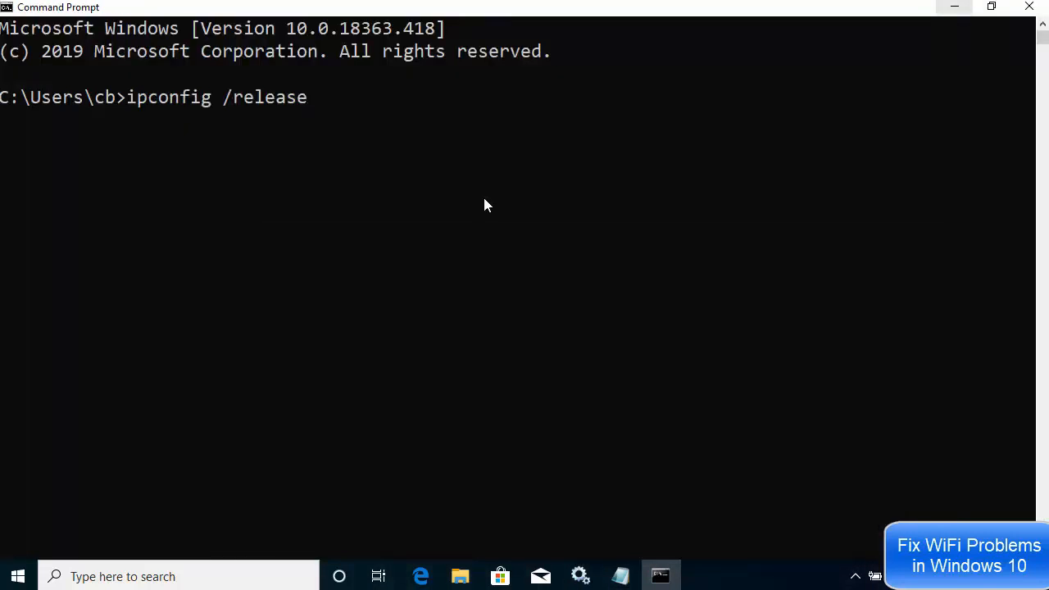
pyautogui.press('Return')
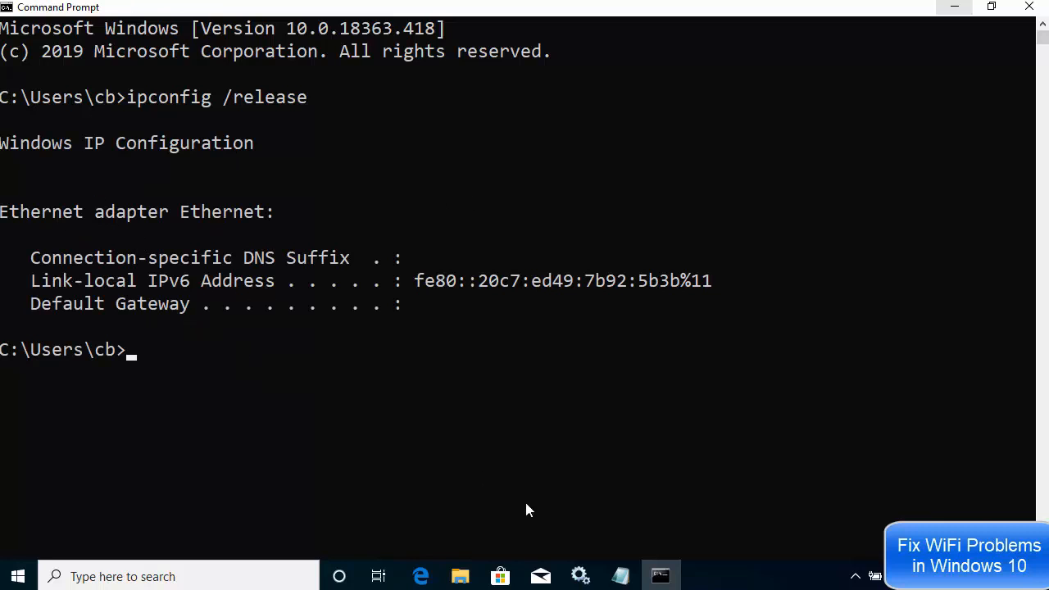
pyautogui.click(620, 575)
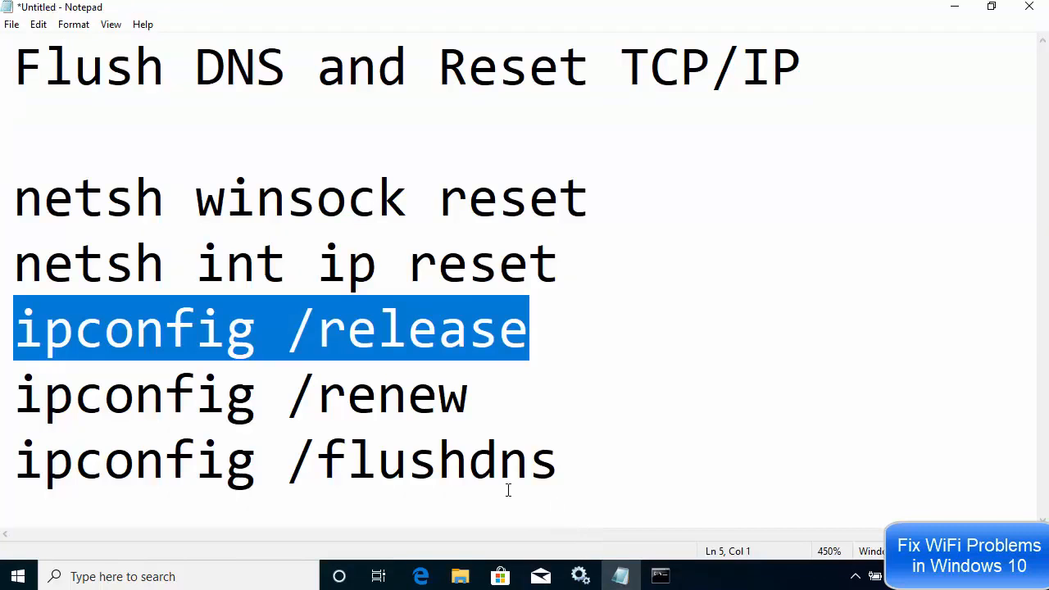
# Copy 'ipconfig /renew' from Notepad and run it to restore IPv4 10.0.2.15
pyautogui.moveTo(472, 399); pyautogui.dragTo(12, 397)
pyautogui.hotkey('ctrl', 'c')
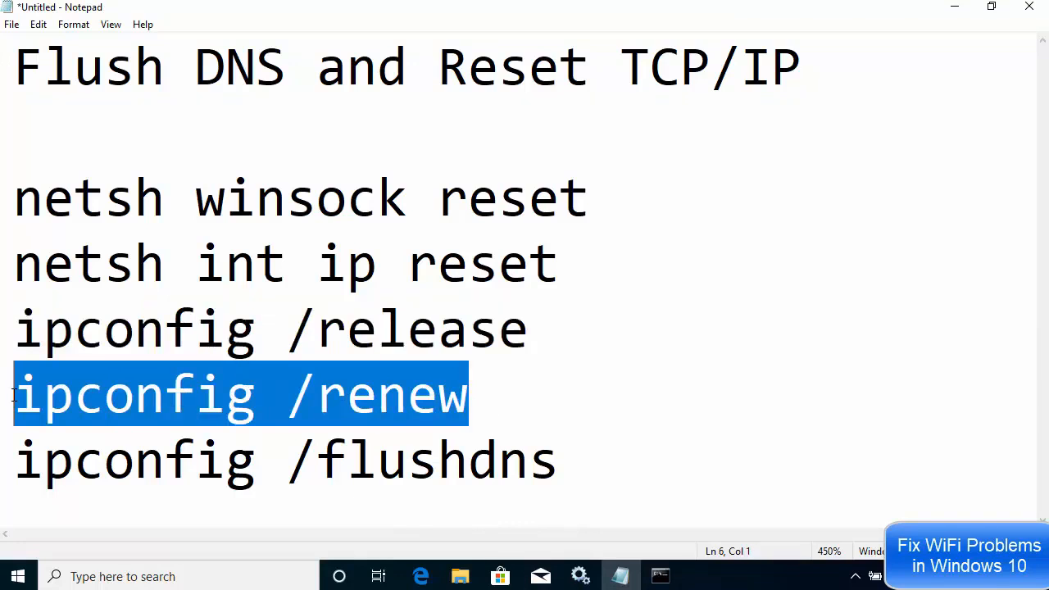
pyautogui.click(951, 11)
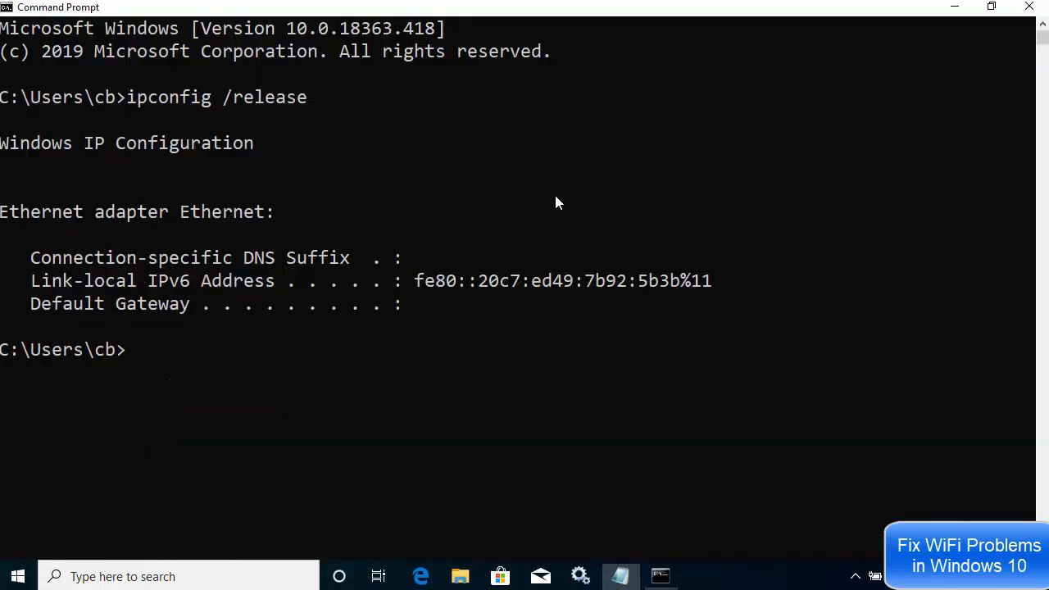
pyautogui.click(555, 203)
pyautogui.rightClick(555, 203)
pyautogui.press('Return')
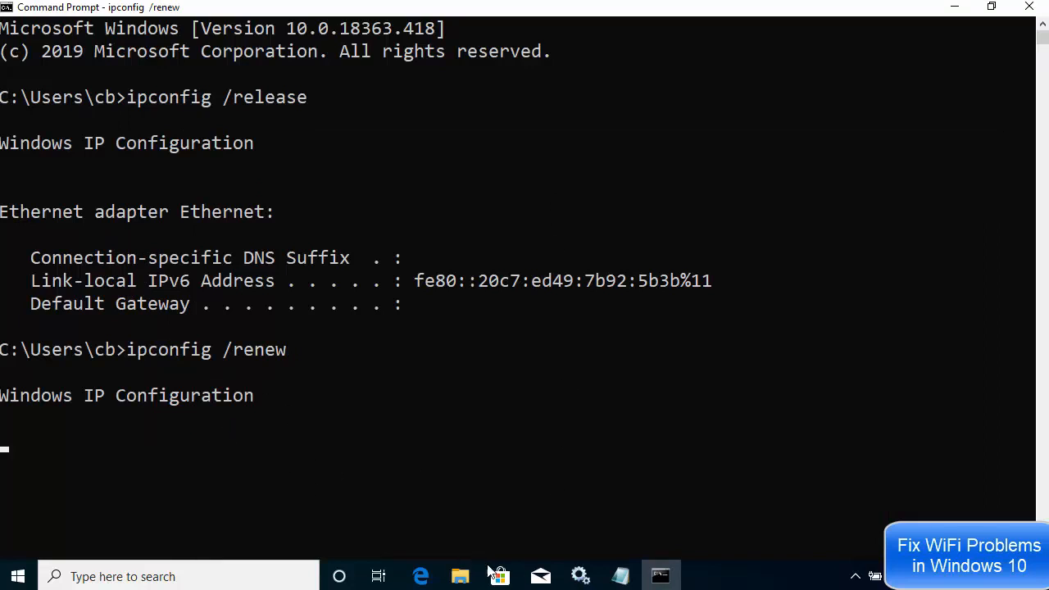
# Copy 'ipconfig /flushdns' from Notepad and run it to flush the DNS Resolver Cache
pyautogui.click(620, 575)
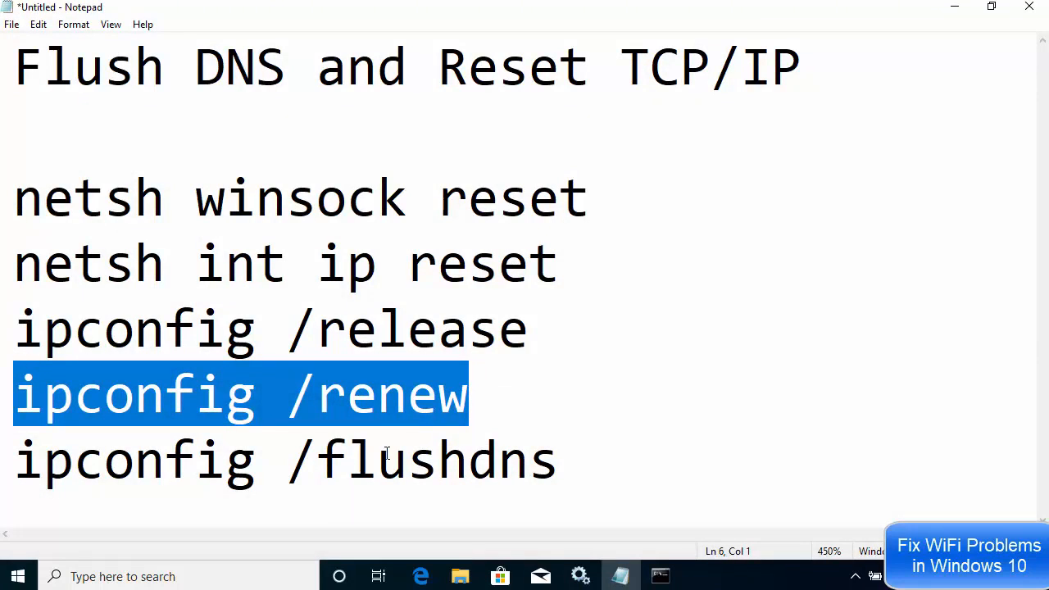
pyautogui.moveTo(559, 460); pyautogui.dragTo(27, 471)
pyautogui.hotkey('ctrl', 'c')
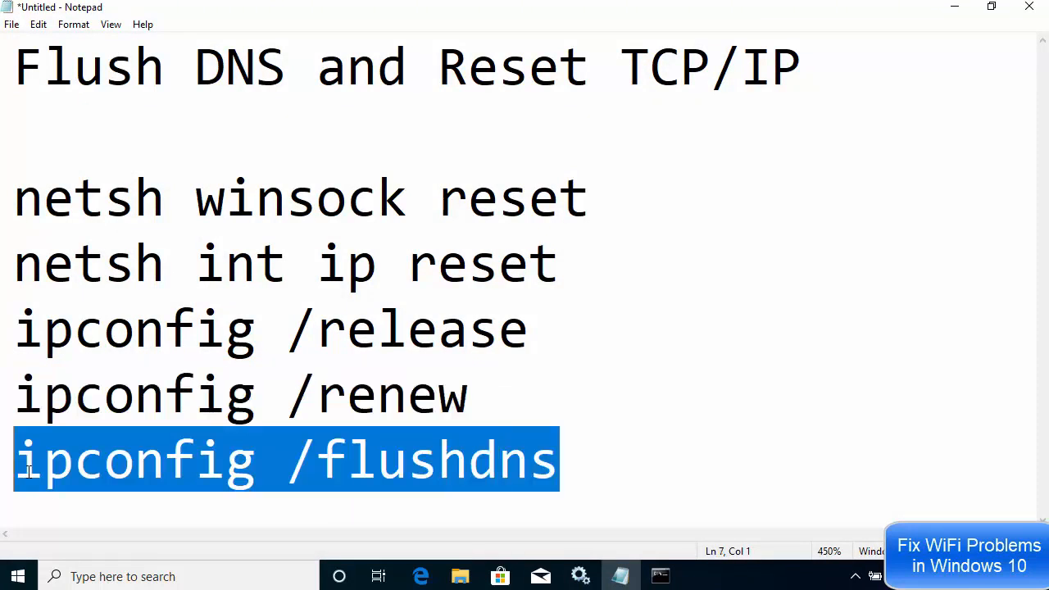
pyautogui.click(952, 10)
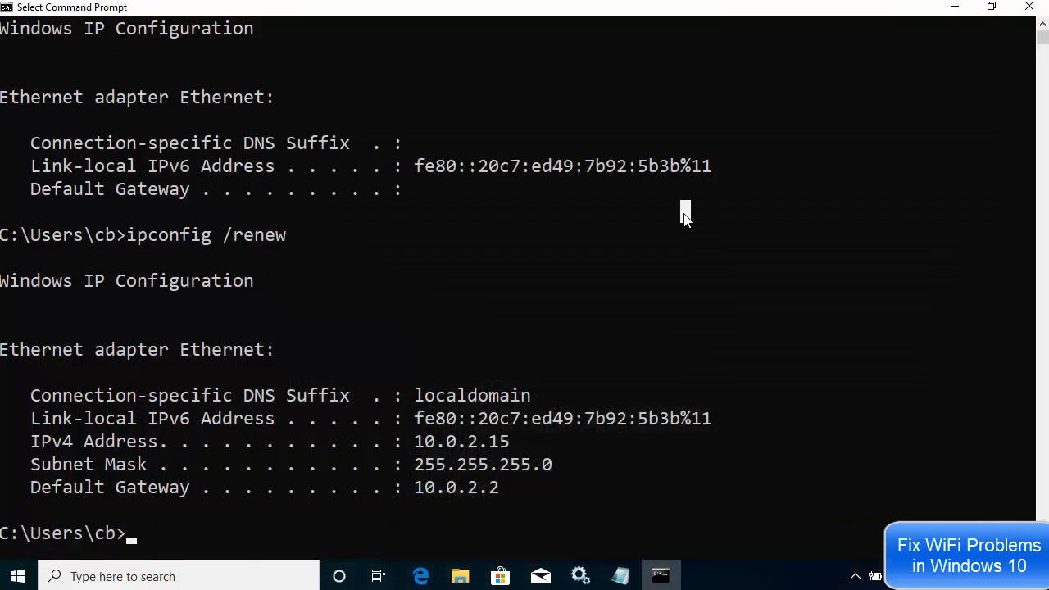
pyautogui.hotkey('ctrl', 'v')
pyautogui.press('Return')
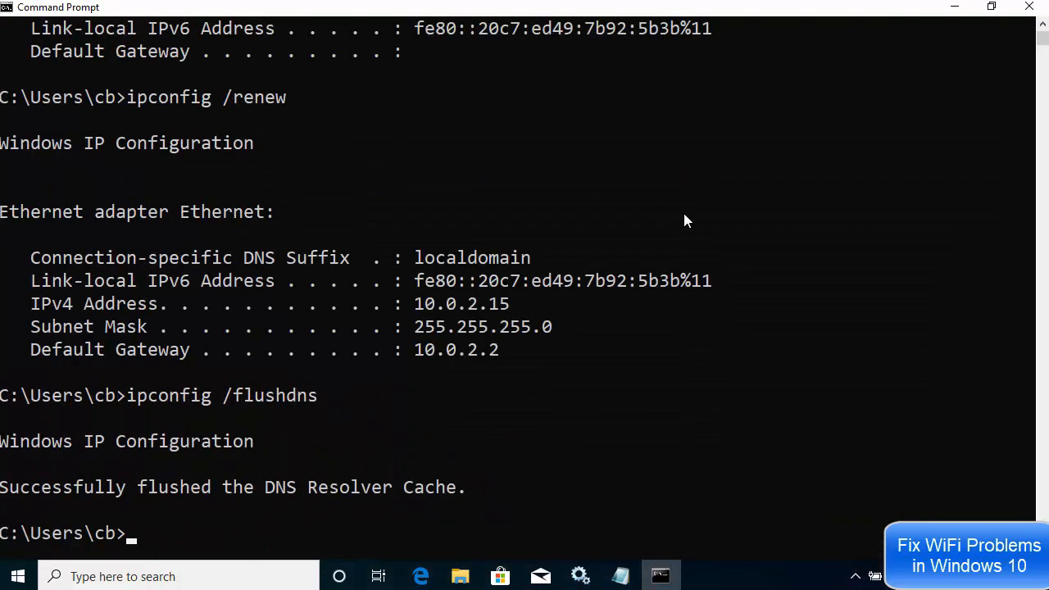